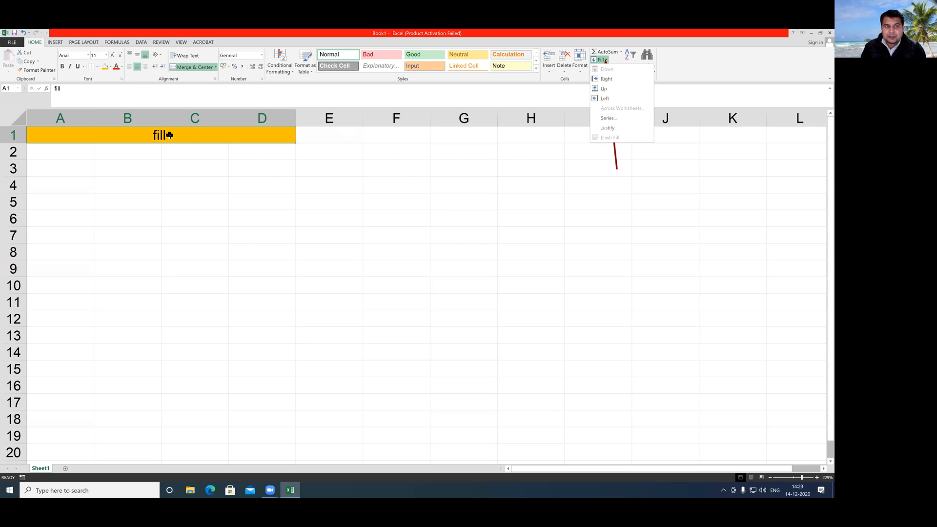
Step: Extend the title in the merged cell A1 to read "fill command in excel"
{"action": "left_click", "coordinate": [118, 99]}
{"action": "type", "text": "comm"}
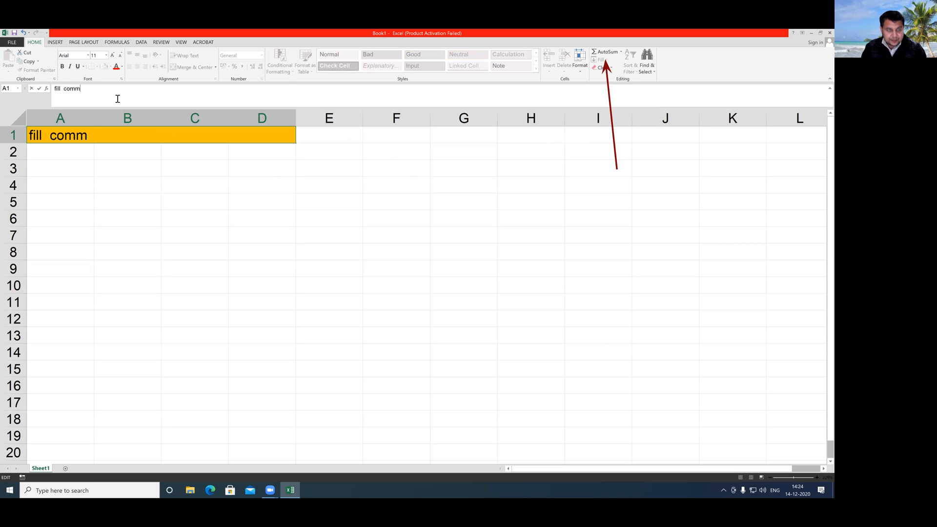
{"action": "type", "text": "and"}
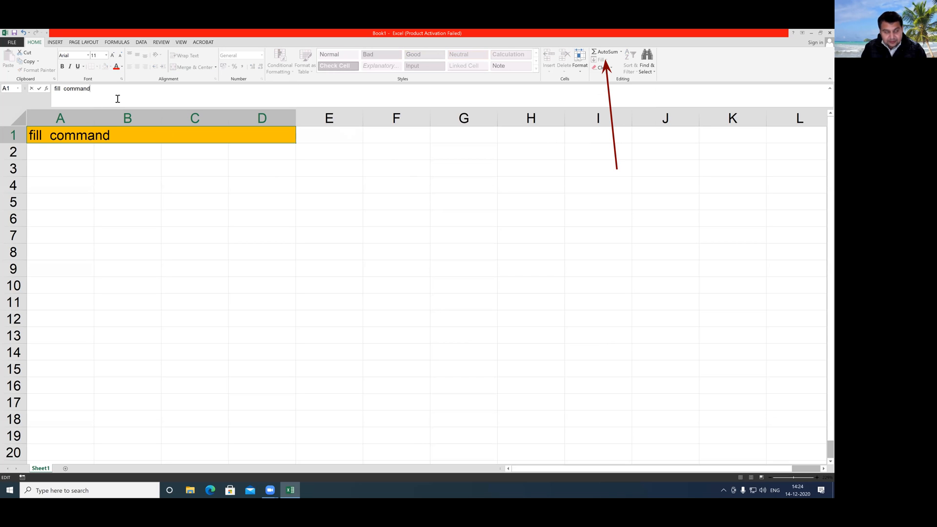
{"action": "type", "text": " in excel"}
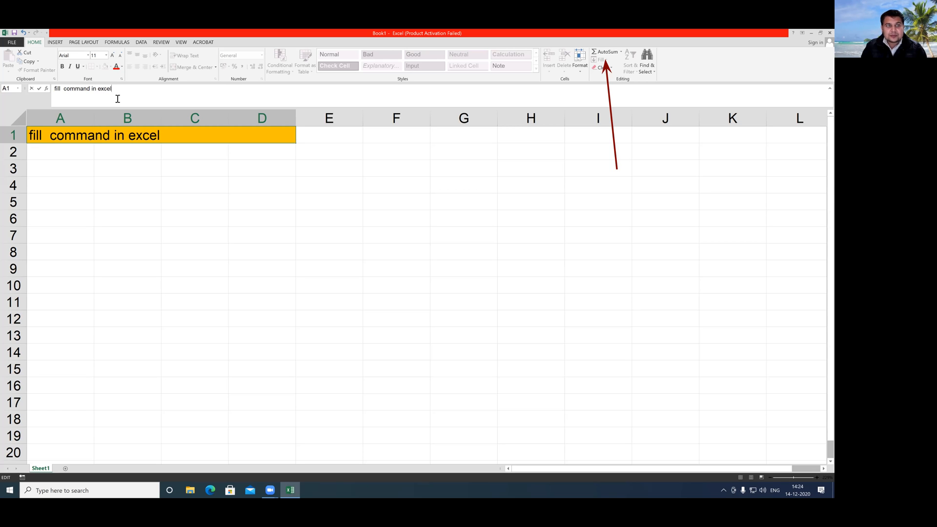
{"action": "left_click", "coordinate": [102, 166]}
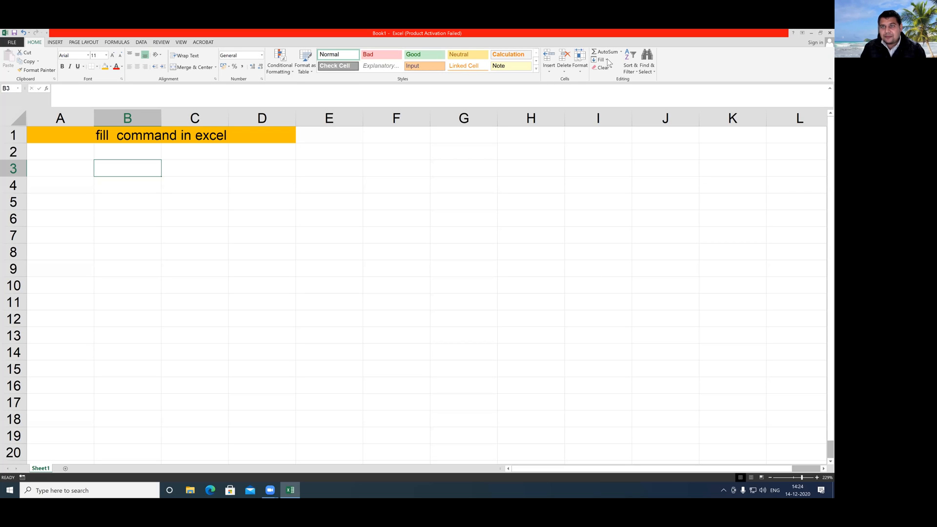
Step: Enter a sample first name in cell E7 and fill it down through E17
{"action": "left_click", "coordinate": [606, 59]}
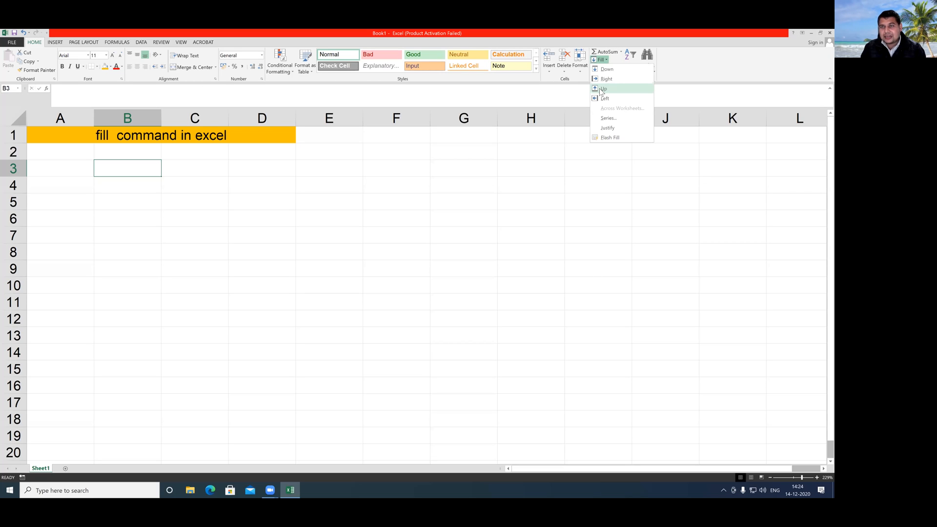
{"action": "left_click", "coordinate": [337, 238]}
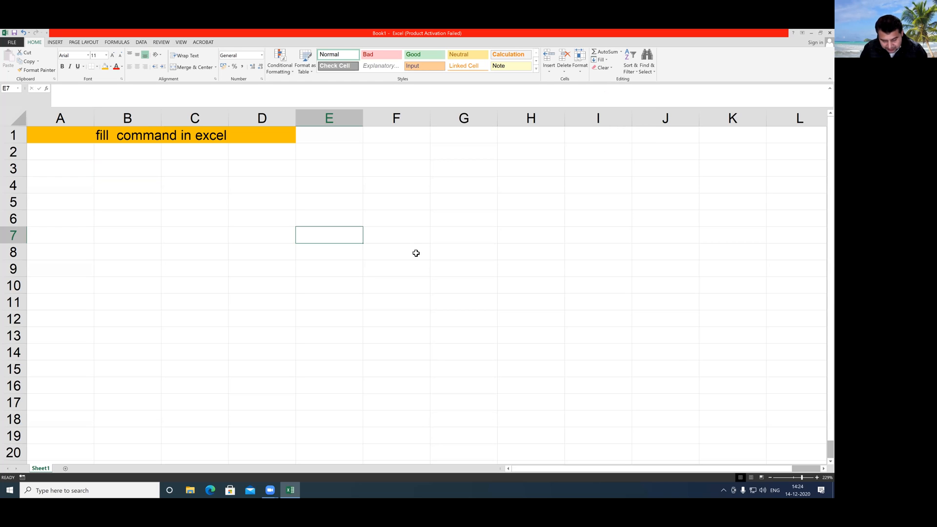
{"action": "type", "text": "rakesh"}
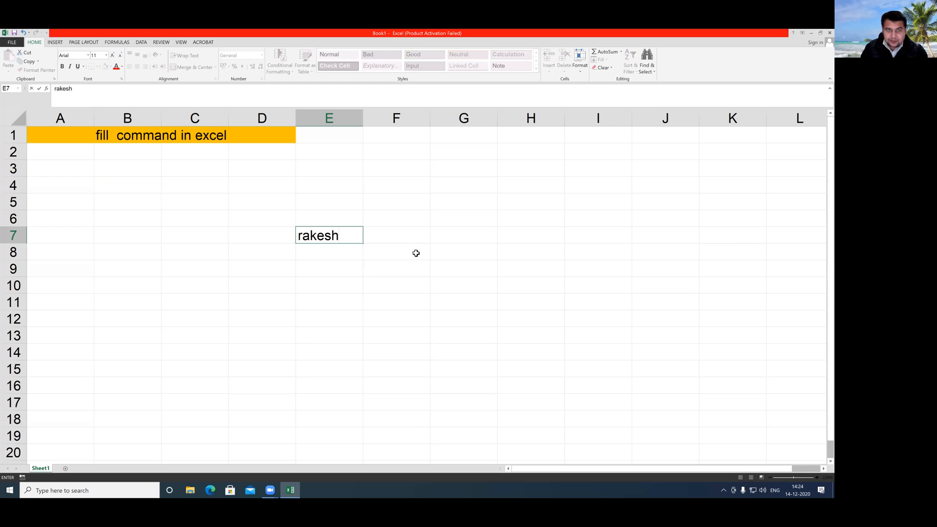
{"action": "left_click", "coordinate": [366, 271]}
{"action": "left_click_drag", "start_coordinate": [326, 235], "coordinate": [340, 384]}
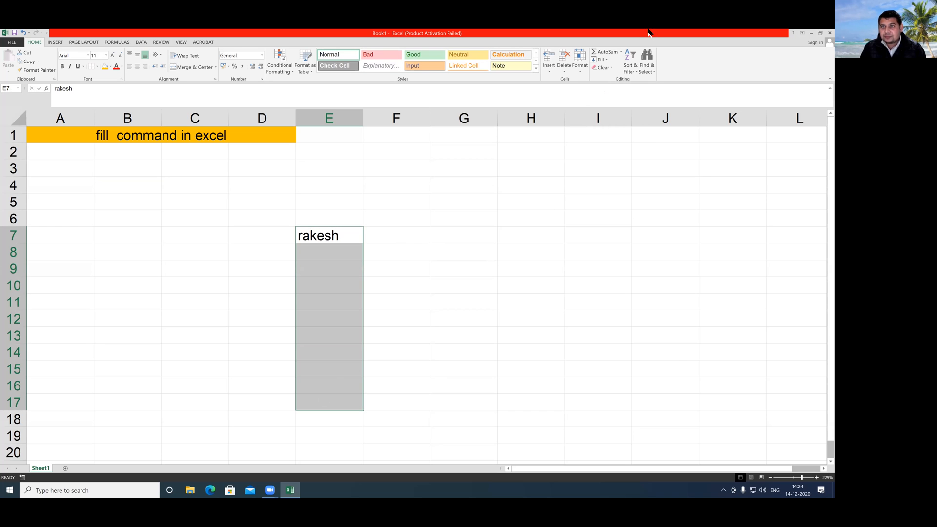
{"action": "left_click", "coordinate": [605, 59]}
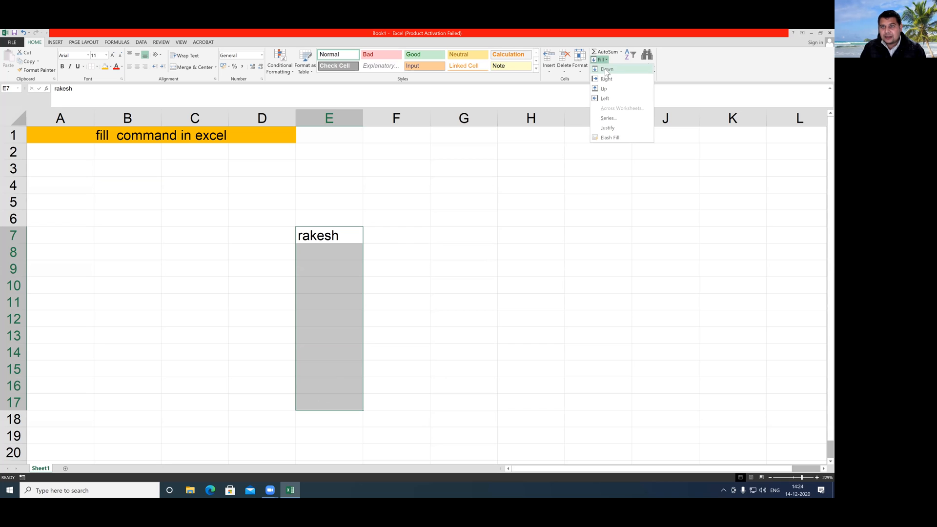
{"action": "left_click", "coordinate": [605, 69]}
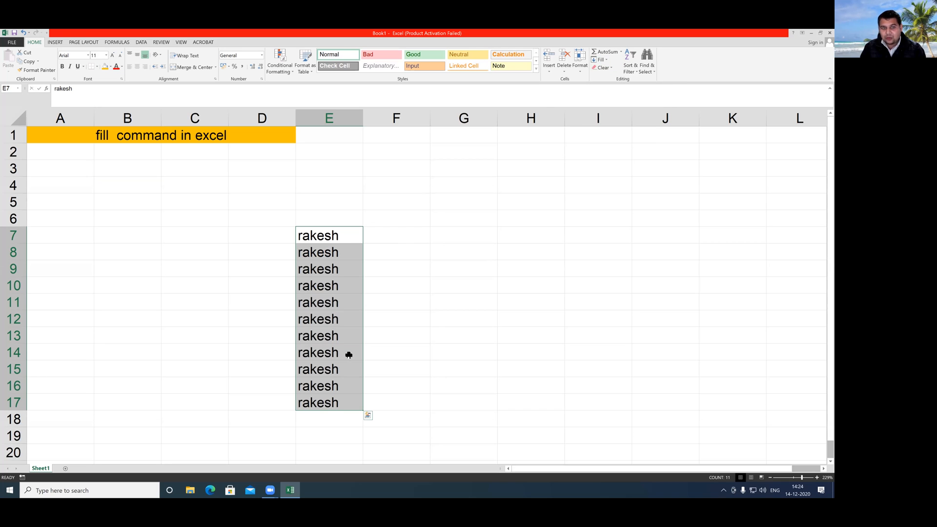
Step: Fill the names in E7:E17 to the right into F7:F17
{"action": "left_click", "coordinate": [403, 292]}
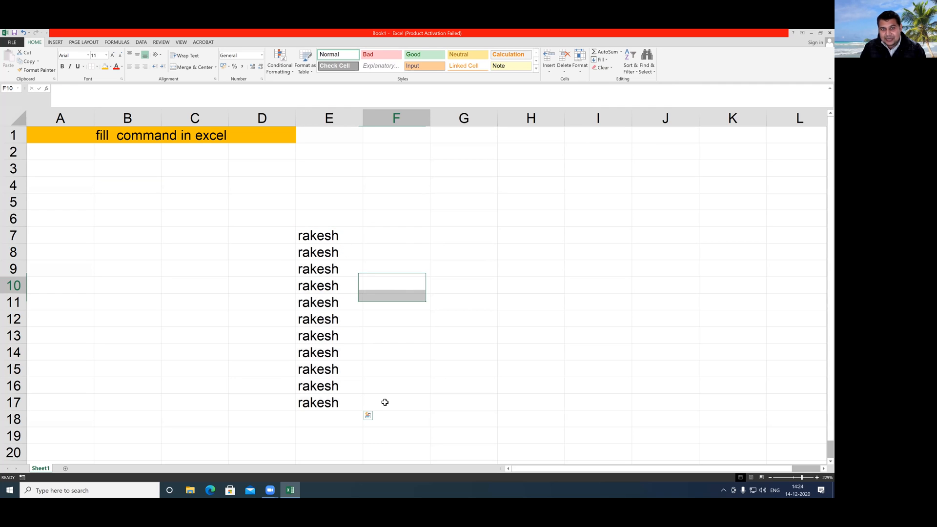
{"action": "left_click_drag", "start_coordinate": [330, 236], "coordinate": [385, 403]}
{"action": "left_click", "coordinate": [607, 61]}
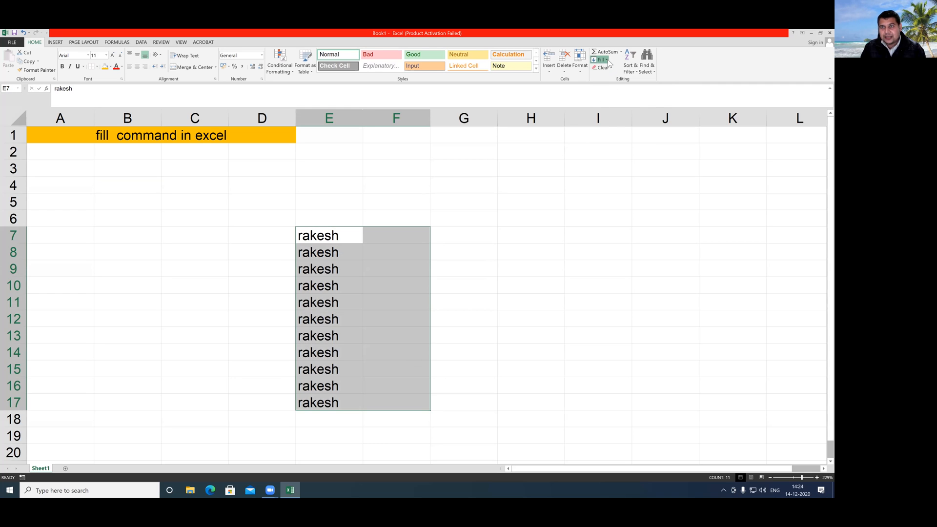
{"action": "left_click", "coordinate": [607, 81]}
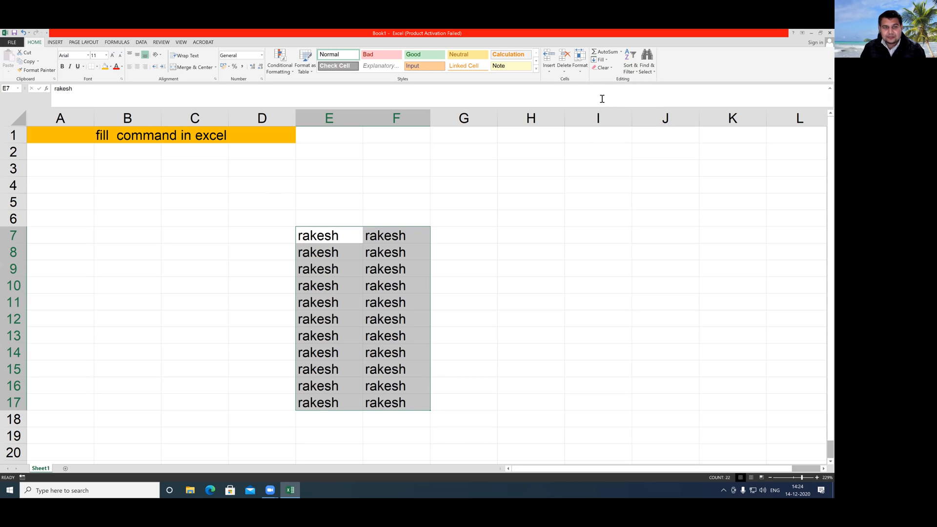
Step: Try to fill the names leftward with only E7:E17 selected
{"action": "left_click", "coordinate": [507, 225]}
{"action": "left_click_drag", "start_coordinate": [330, 240], "coordinate": [310, 407]}
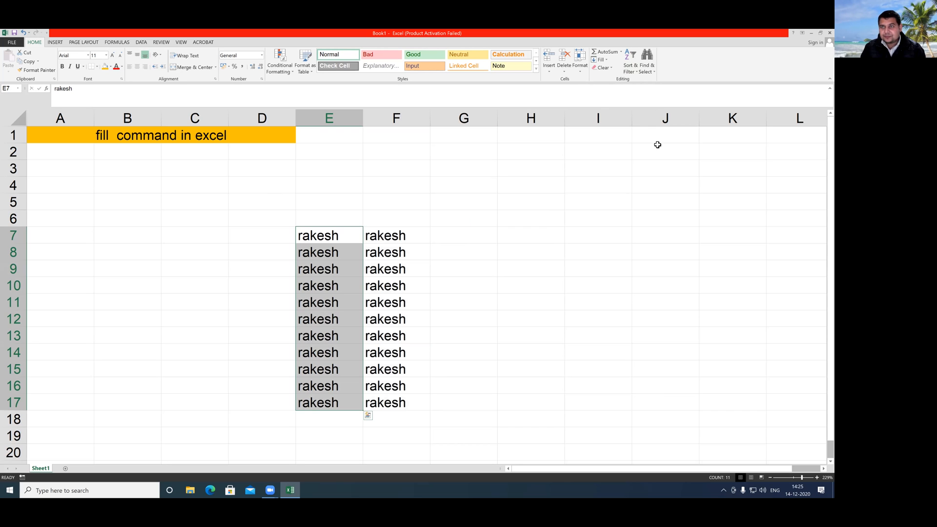
{"action": "left_click", "coordinate": [607, 60]}
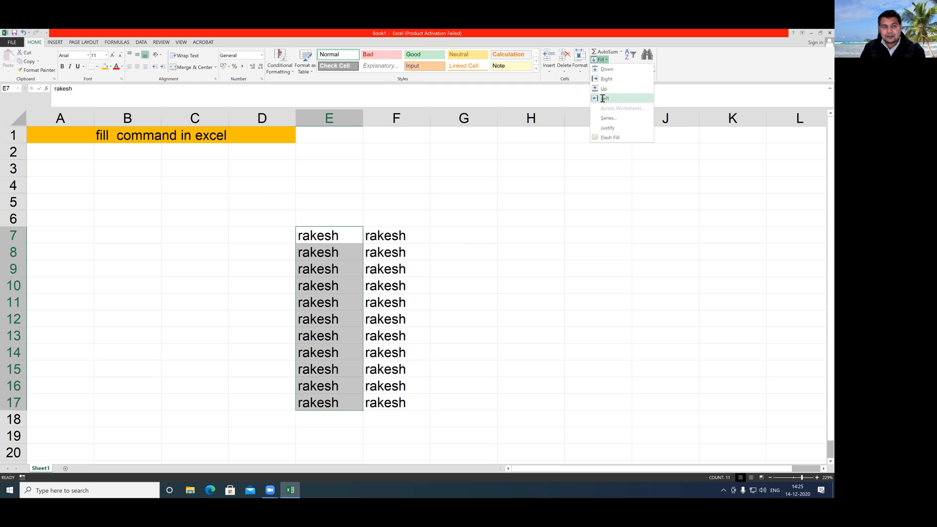
{"action": "left_click", "coordinate": [603, 98]}
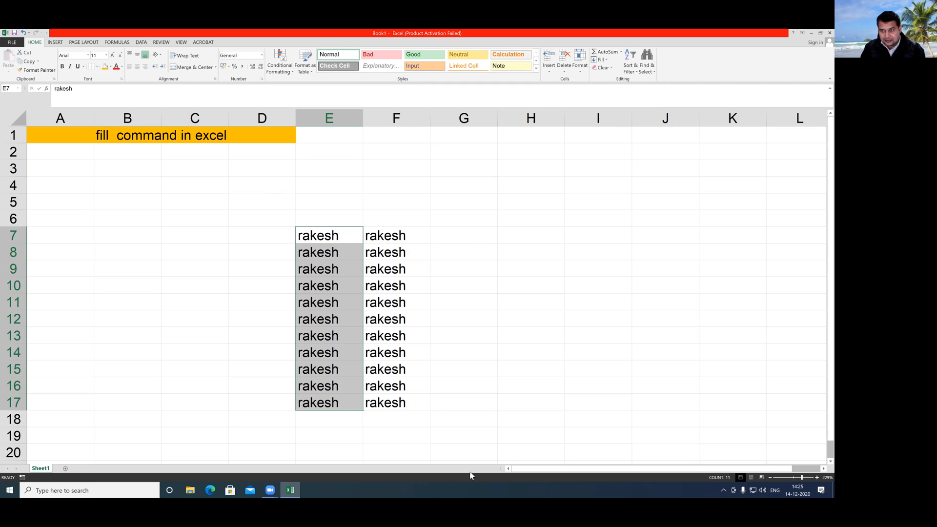
Step: Clear cell F7 and fill the names in E7:E17 to the left into D7:D17
{"action": "key", "text": "Right"}
{"action": "key", "text": "Delete"}
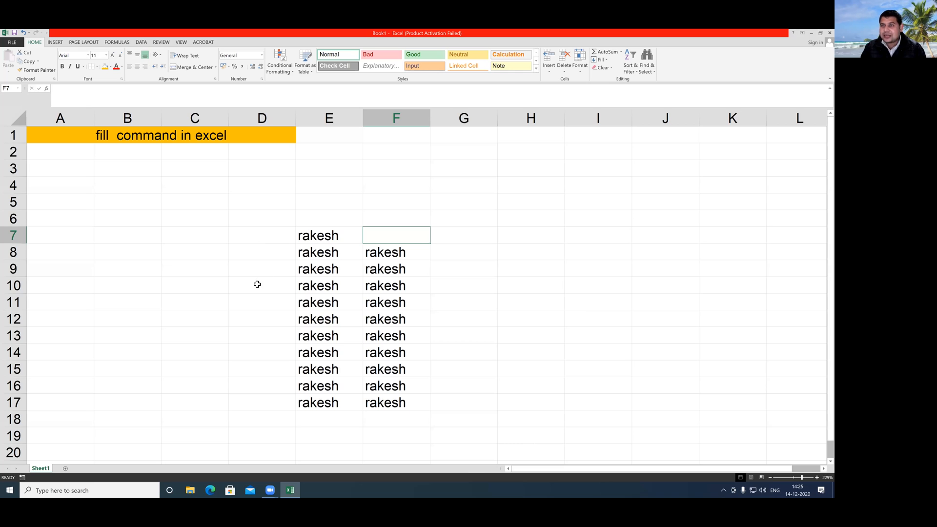
{"action": "left_click_drag", "start_coordinate": [264, 235], "coordinate": [329, 403]}
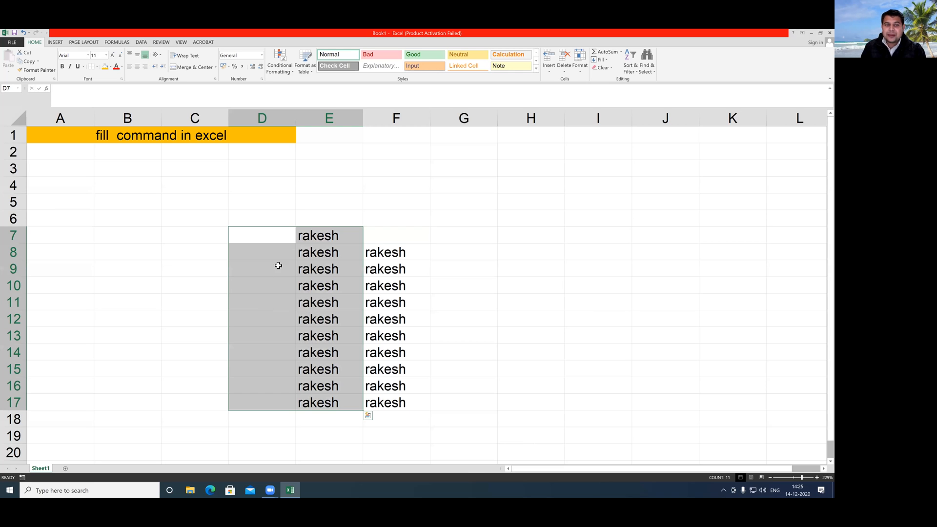
{"action": "left_click", "coordinate": [602, 59]}
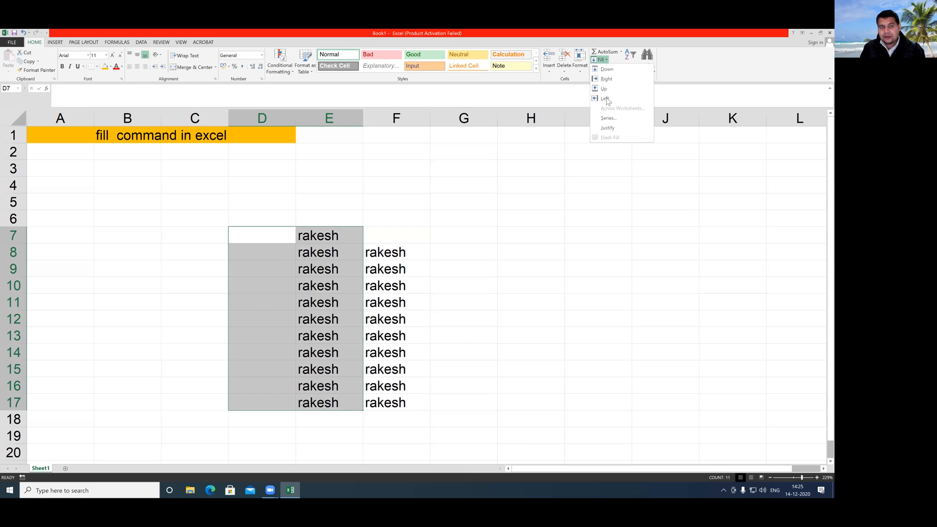
{"action": "left_click", "coordinate": [607, 99]}
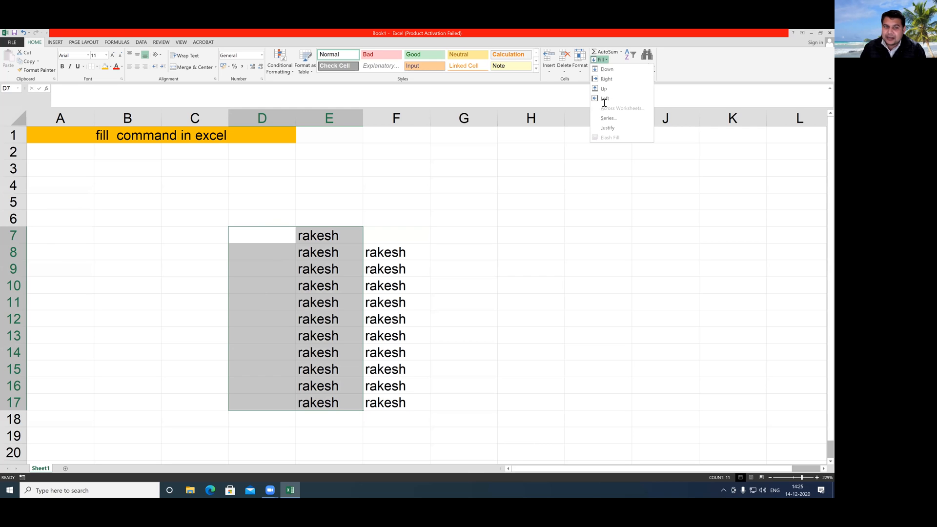
{"action": "left_click", "coordinate": [317, 200]}
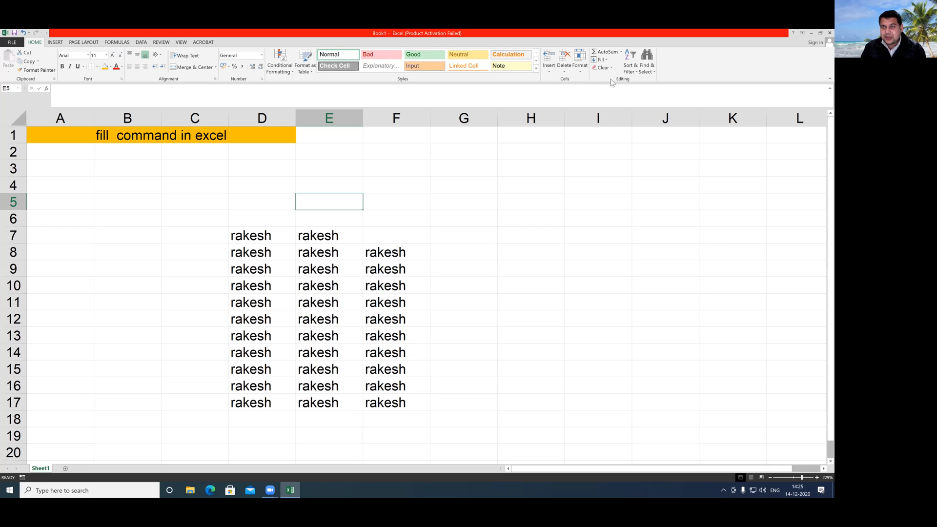
Step: Select cells E2:E7 and open the Fill options
{"action": "left_click_drag", "start_coordinate": [330, 151], "coordinate": [329, 235]}
{"action": "left_click", "coordinate": [599, 59]}
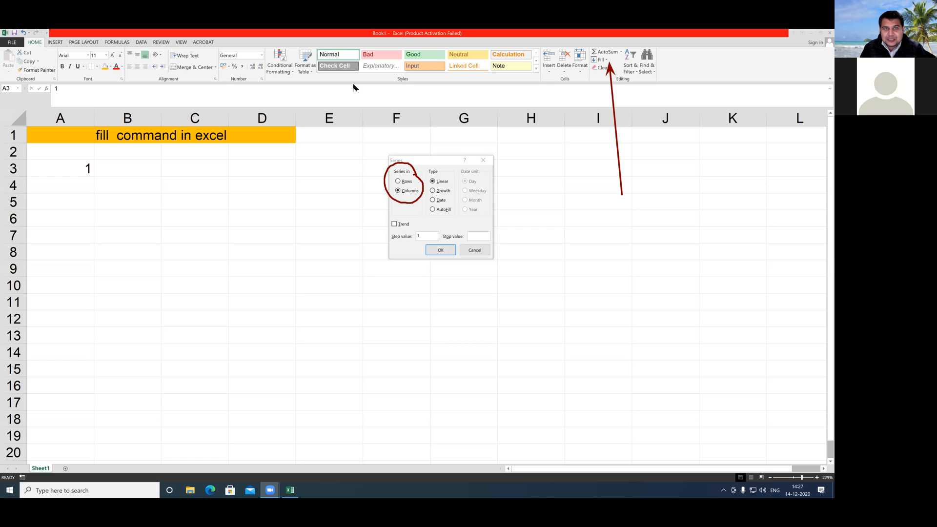
{"action": "mouse_move", "coordinate": [447, 172]}
{"action": "left_mouse_down"}
{"action": "mouse_move", "coordinate": [438, 157]}
{"action": "mouse_move", "coordinate": [428, 185]}
{"action": "left_mouse_up"}
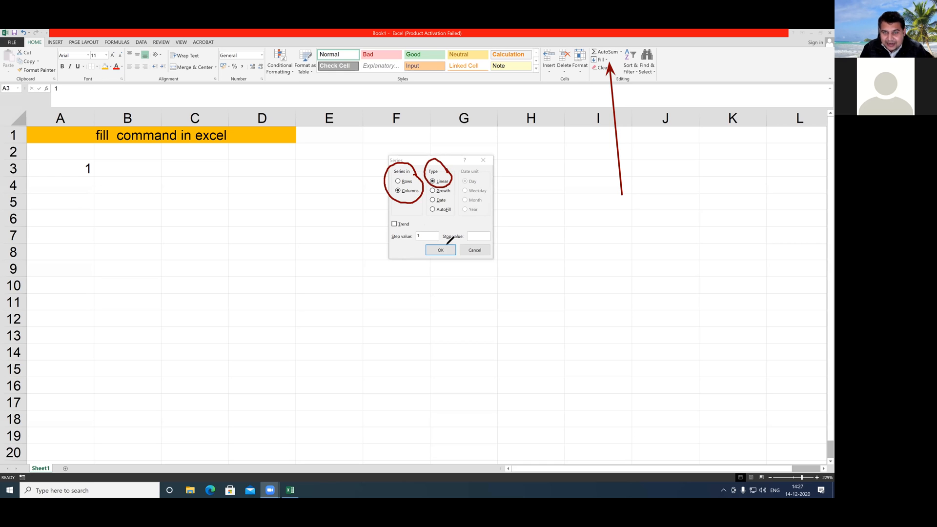
{"action": "mouse_move", "coordinate": [430, 226]}
{"action": "left_mouse_down"}
{"action": "mouse_move", "coordinate": [386, 241]}
{"action": "mouse_move", "coordinate": [446, 240]}
{"action": "mouse_move", "coordinate": [441, 224]}
{"action": "mouse_move", "coordinate": [418, 225]}
{"action": "left_mouse_up"}
{"action": "mouse_move", "coordinate": [490, 227]}
{"action": "left_mouse_down"}
{"action": "mouse_move", "coordinate": [444, 233]}
{"action": "mouse_move", "coordinate": [480, 243]}
{"action": "mouse_move", "coordinate": [495, 229]}
{"action": "mouse_move", "coordinate": [488, 223]}
{"action": "left_mouse_up"}
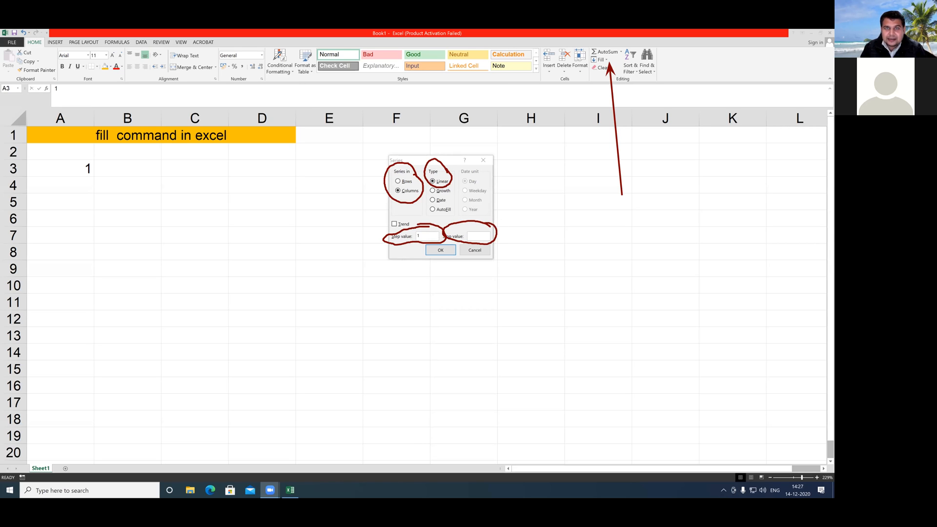
{"action": "left_click", "coordinate": [494, 118]}
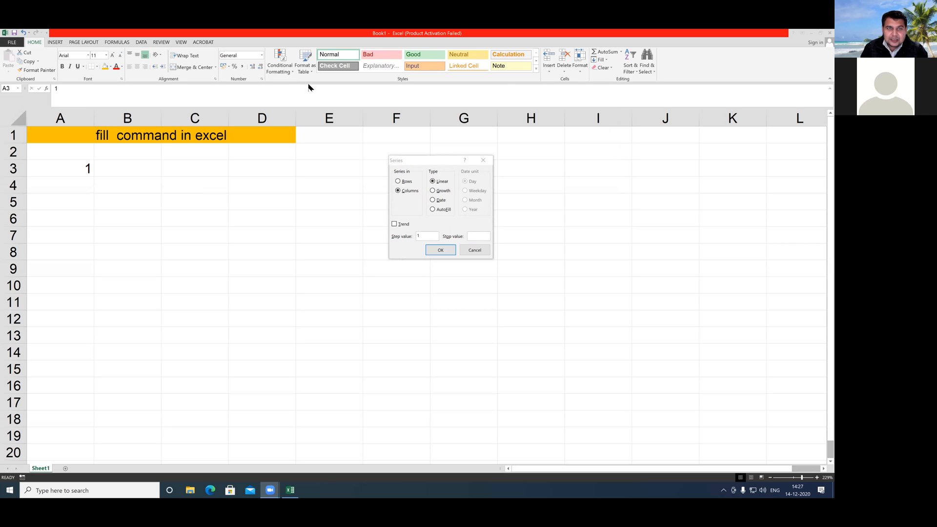
Step: Fill a linear series down column A over A3:A14, starting at 1, with step value 1 and stop value 5
{"action": "left_click_drag", "start_coordinate": [72, 175], "coordinate": [61, 352]}
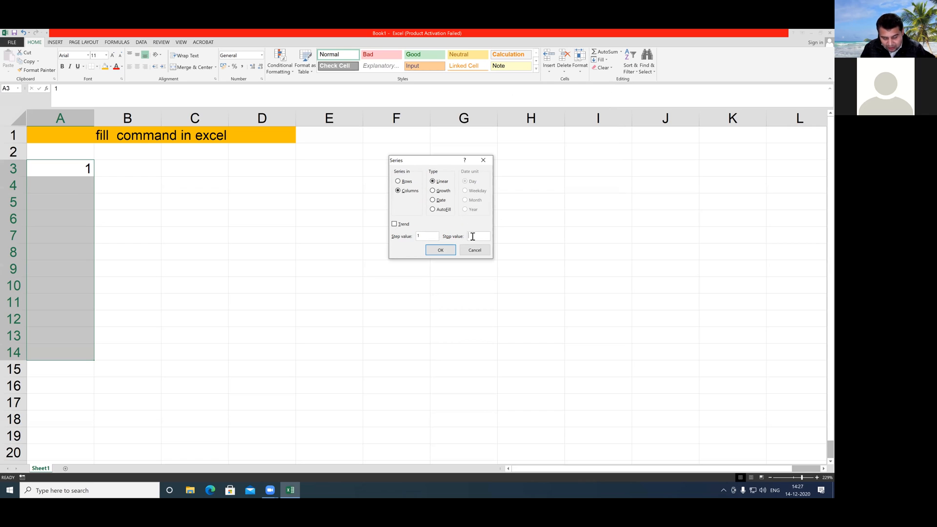
{"action": "type", "text": "5"}
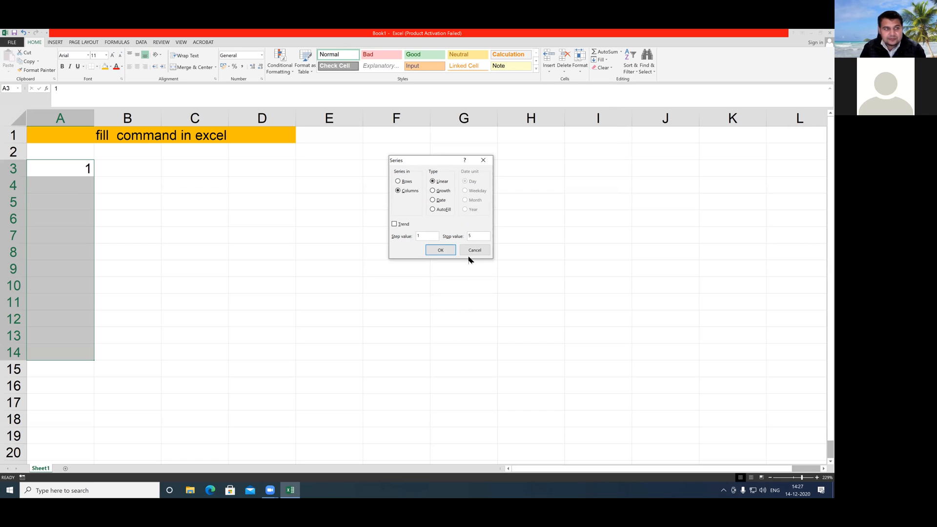
{"action": "left_click", "coordinate": [440, 250]}
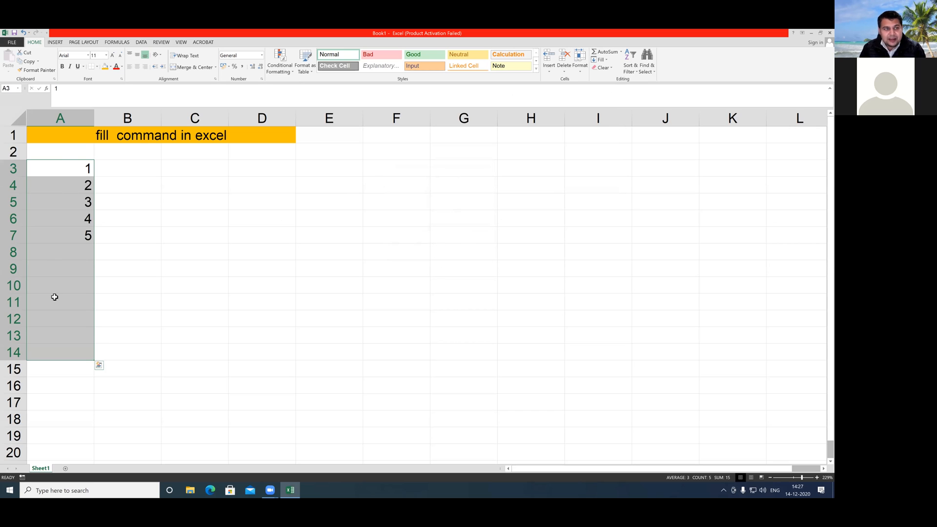
Step: Fill a linear series along row 3 over A3:H3 with step value 1 and stop value 8
{"action": "left_click_drag", "start_coordinate": [69, 166], "coordinate": [533, 174]}
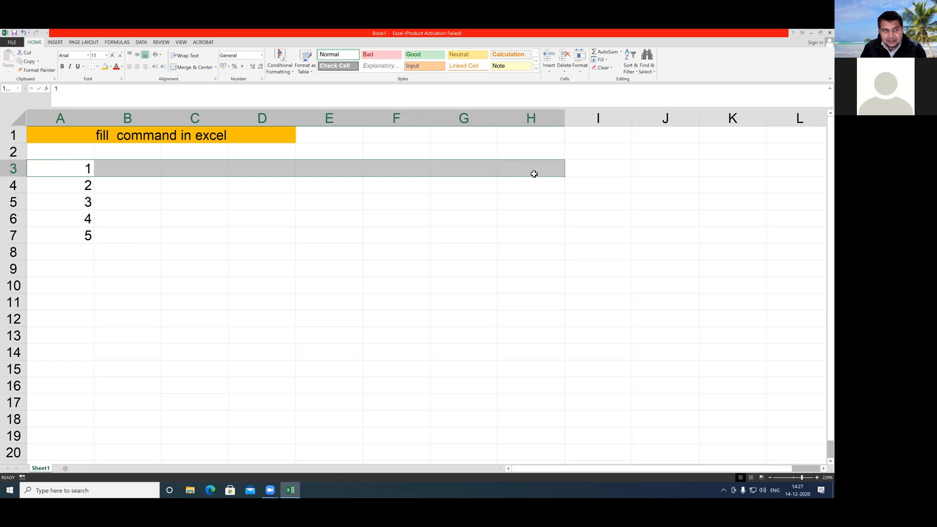
{"action": "left_click", "coordinate": [600, 60]}
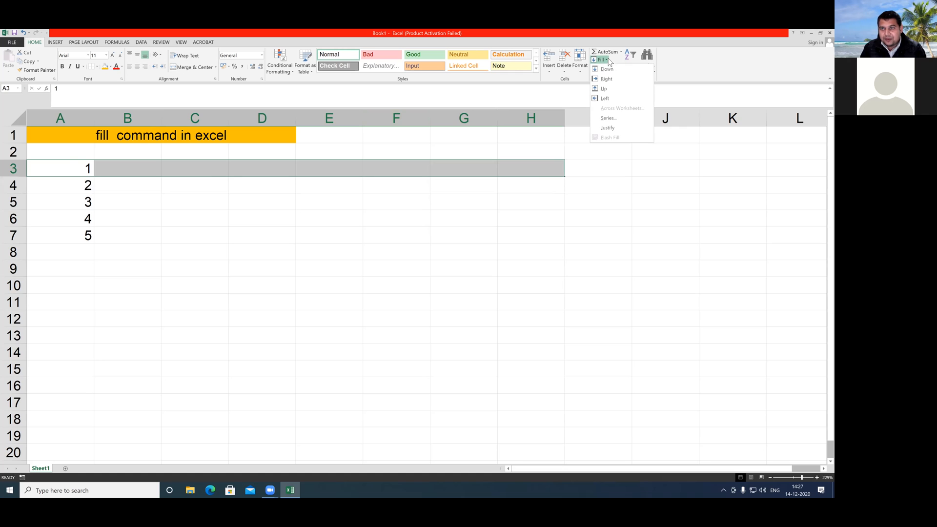
{"action": "left_click", "coordinate": [602, 121]}
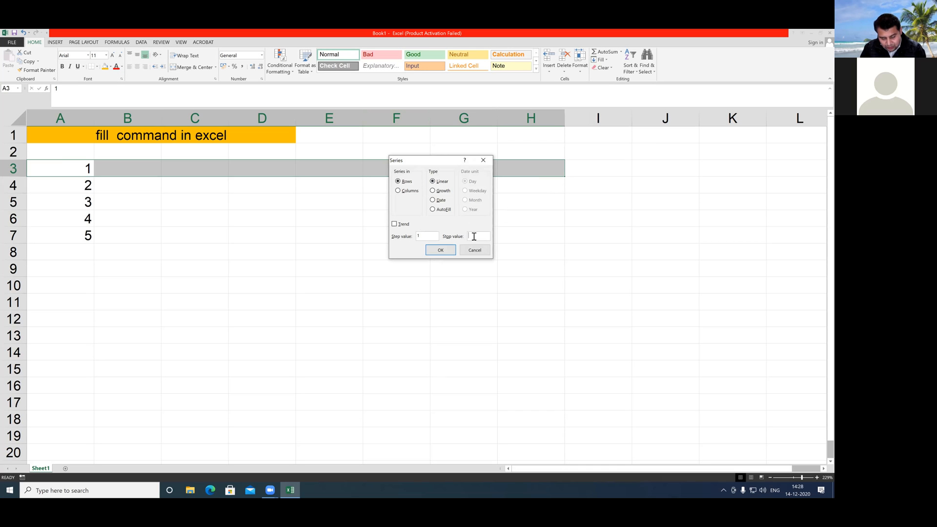
{"action": "type", "text": "8"}
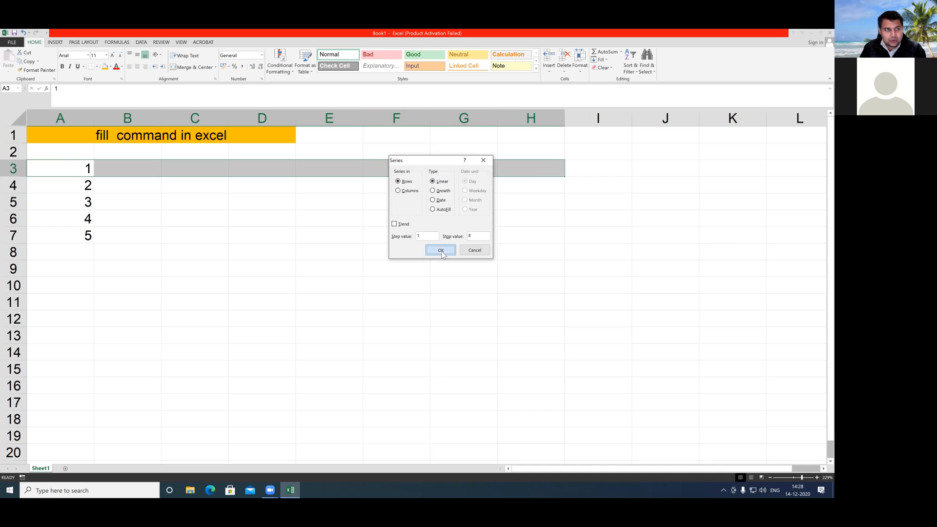
{"action": "left_click", "coordinate": [441, 251]}
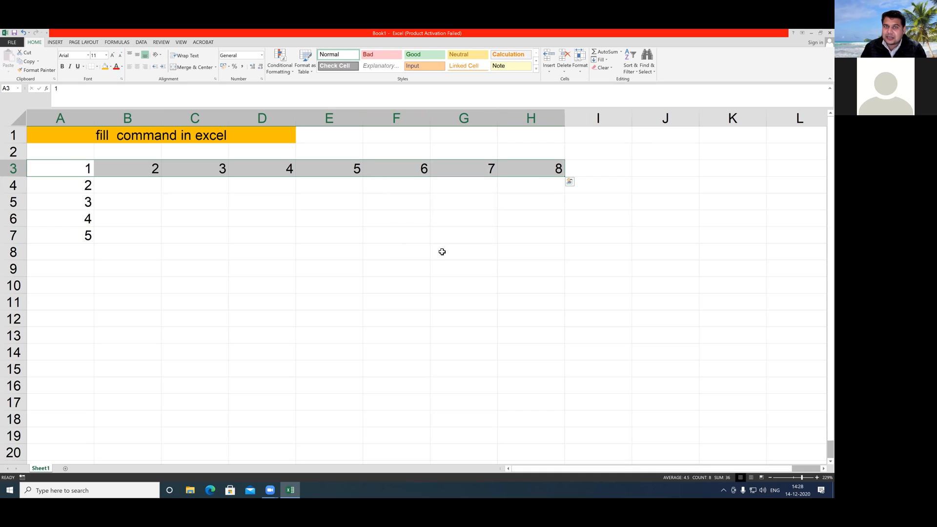
{"action": "left_click", "coordinate": [311, 86]}
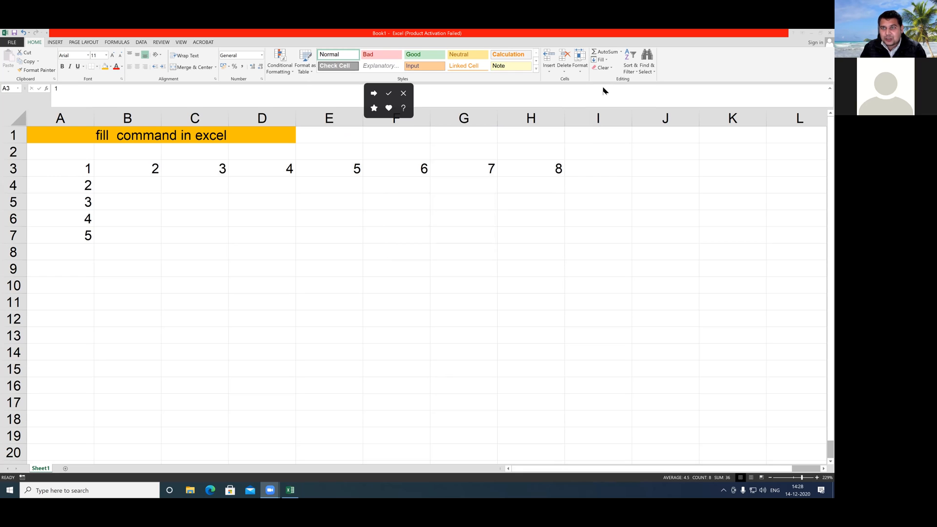
{"action": "left_click", "coordinate": [401, 190]}
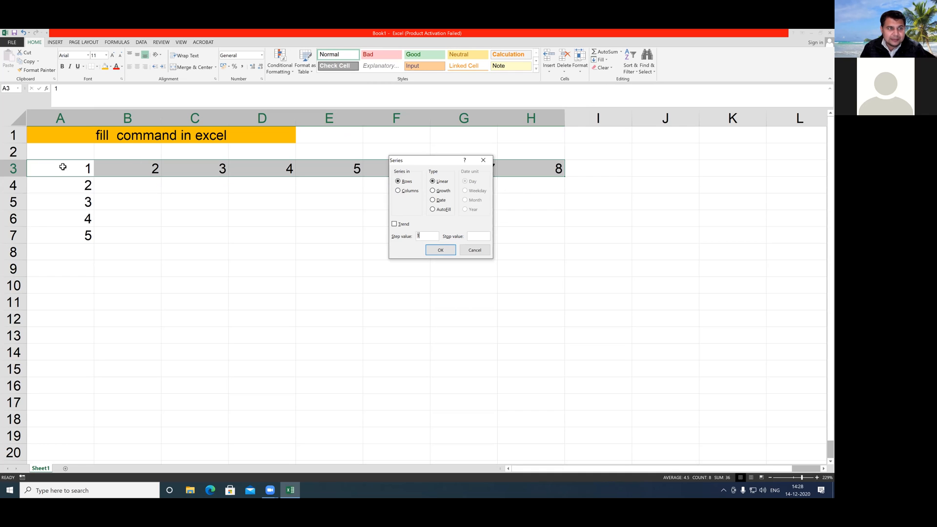
Step: Fill a growth series down column A over A3:A19, starting at 1, with step value 2
{"action": "key", "text": "Escape"}
{"action": "left_click", "coordinate": [65, 431], "text": "shift"}
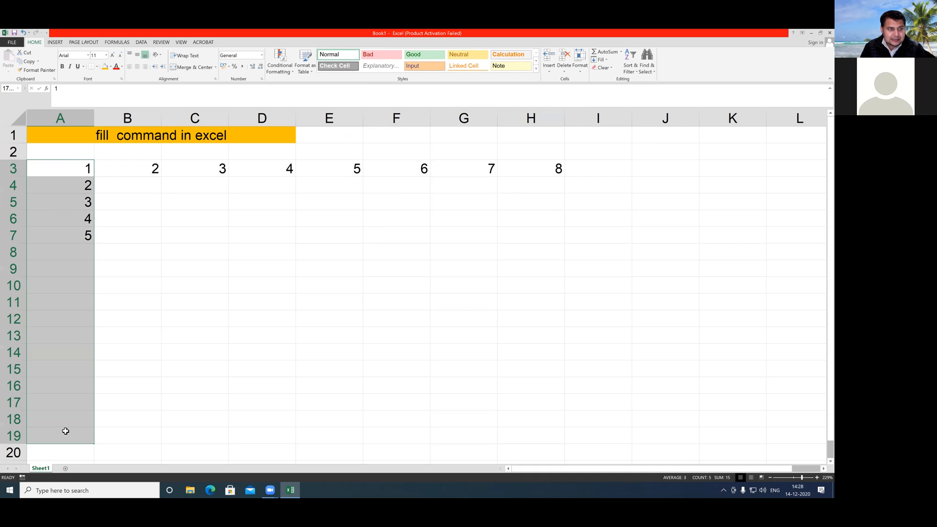
{"action": "left_click", "coordinate": [607, 60]}
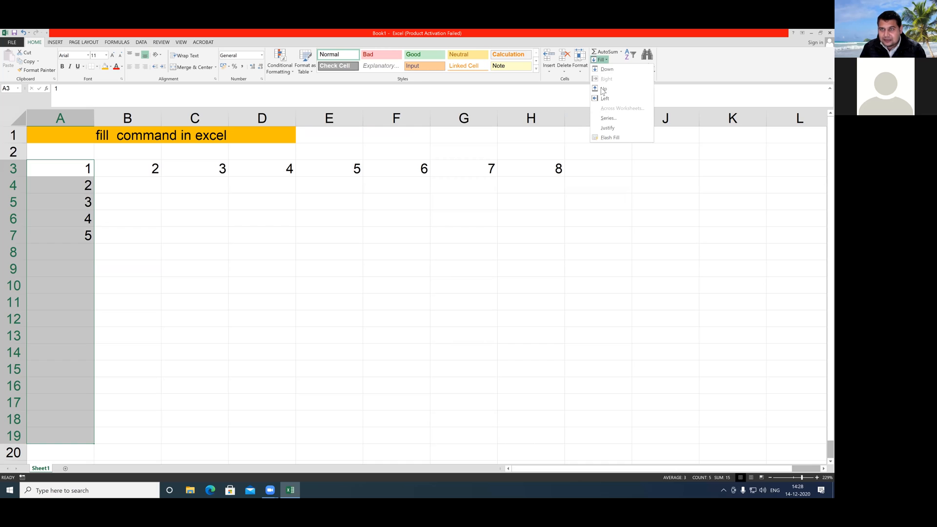
{"action": "left_click", "coordinate": [609, 119]}
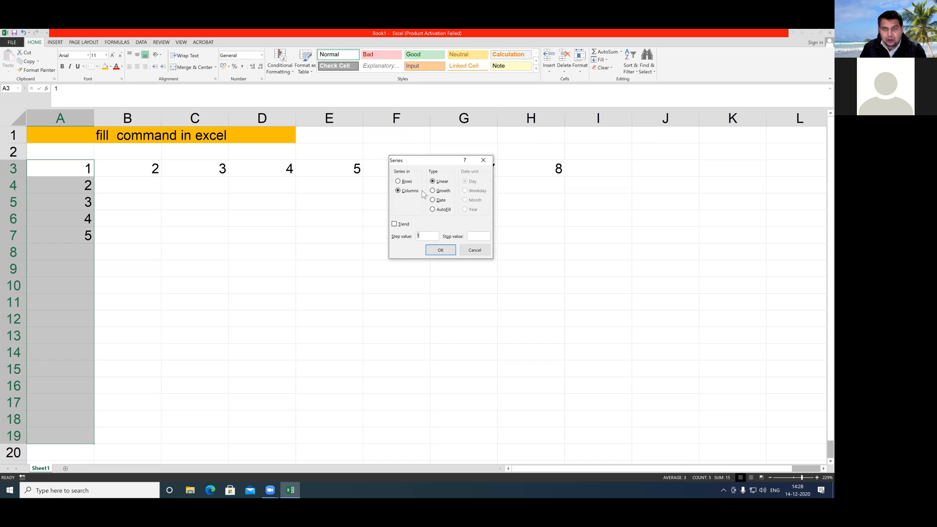
{"action": "left_click", "coordinate": [433, 191]}
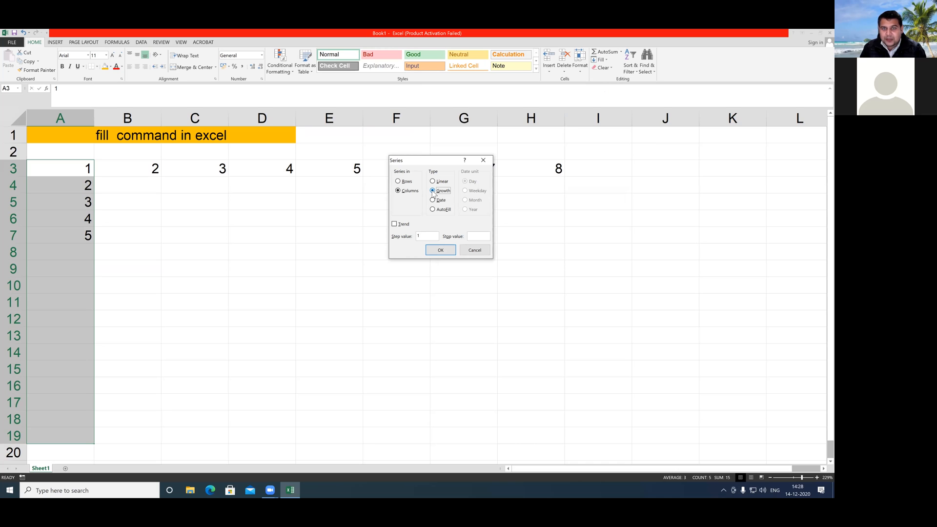
{"action": "left_click", "coordinate": [422, 235]}
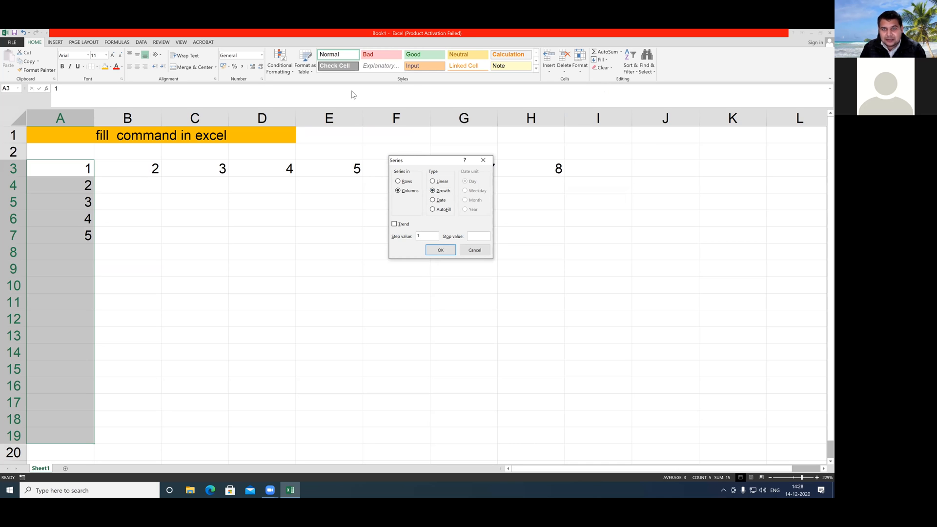
{"action": "left_click_drag", "start_coordinate": [432, 185], "coordinate": [452, 188]}
{"action": "mouse_move", "coordinate": [440, 226]}
{"action": "left_mouse_down"}
{"action": "mouse_move", "coordinate": [419, 227]}
{"action": "mouse_move", "coordinate": [431, 247]}
{"action": "mouse_move", "coordinate": [445, 228]}
{"action": "left_mouse_up"}
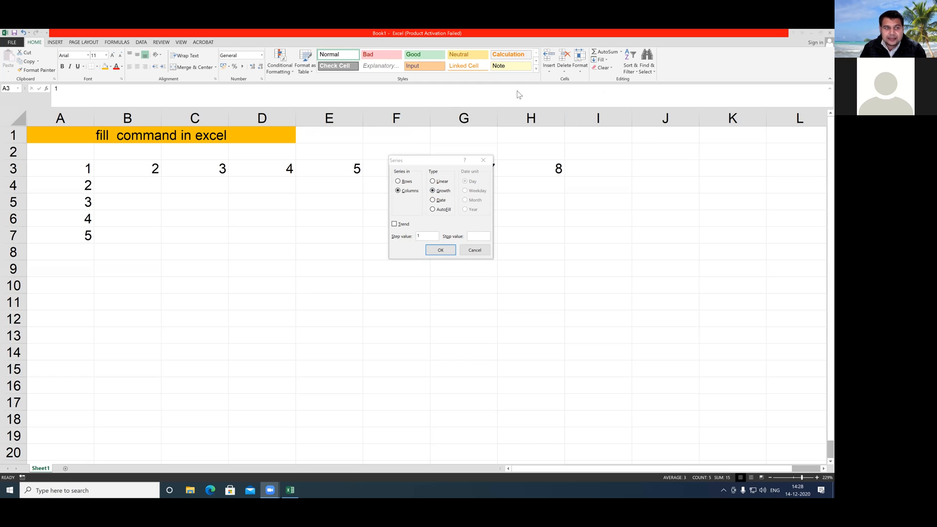
{"action": "left_click", "coordinate": [63, 171]}
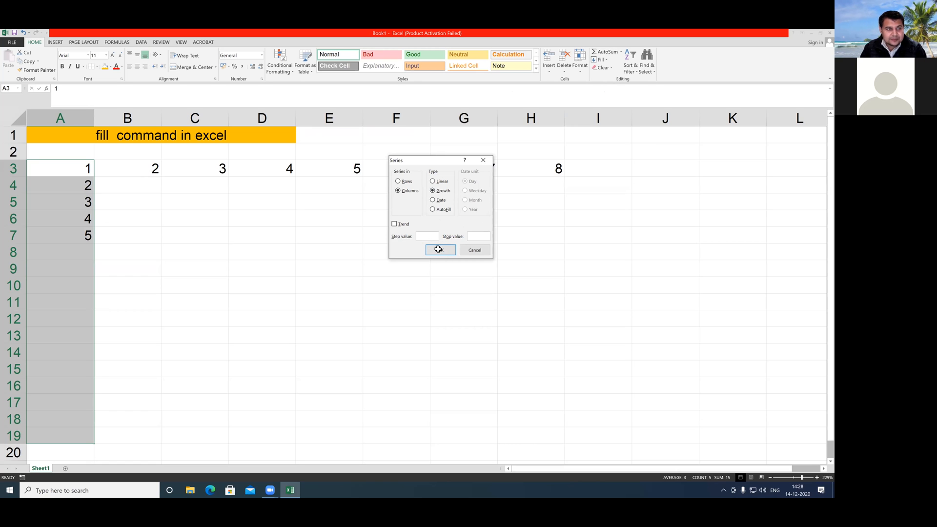
{"action": "key", "text": "Return"}
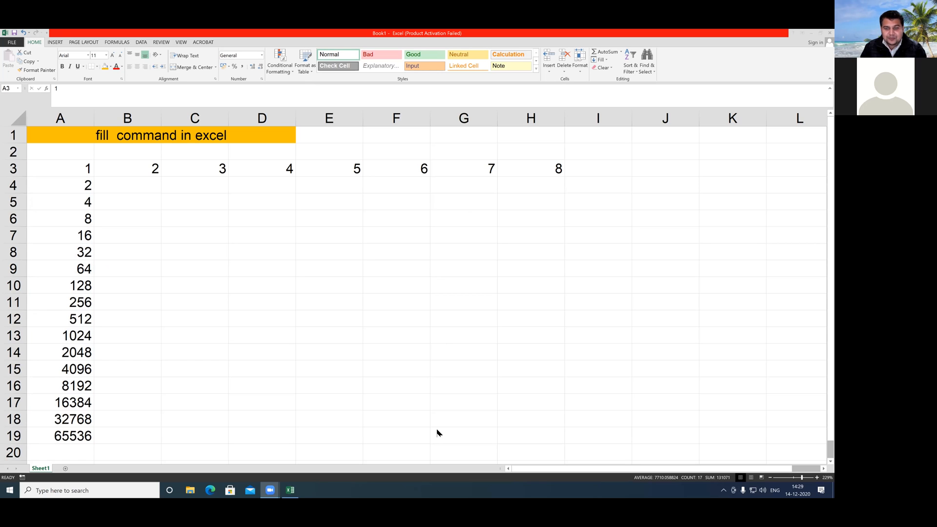
{"action": "left_click", "coordinate": [605, 60]}
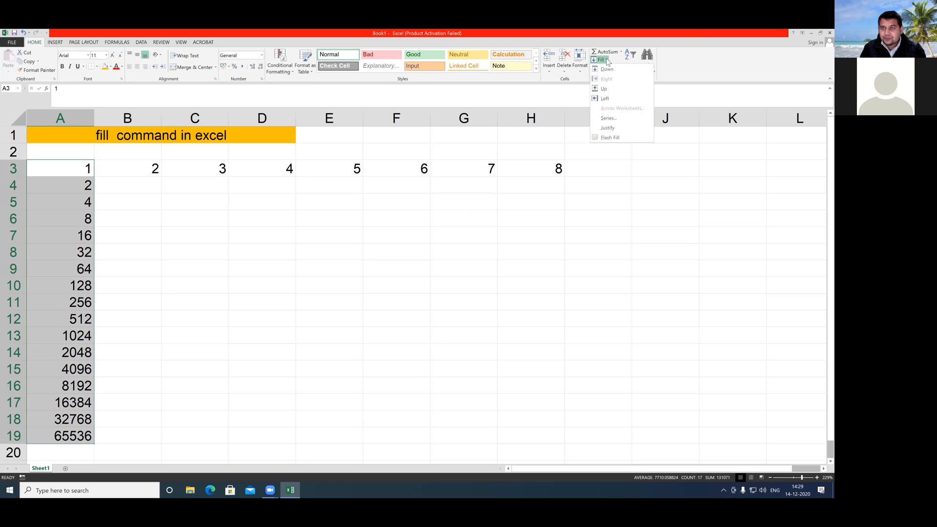
{"action": "left_click", "coordinate": [608, 118]}
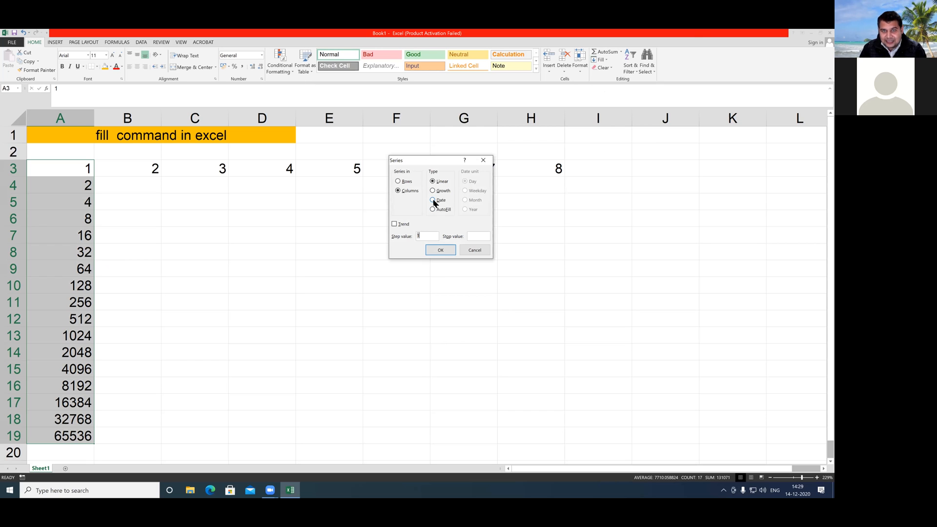
{"action": "left_click", "coordinate": [483, 161]}
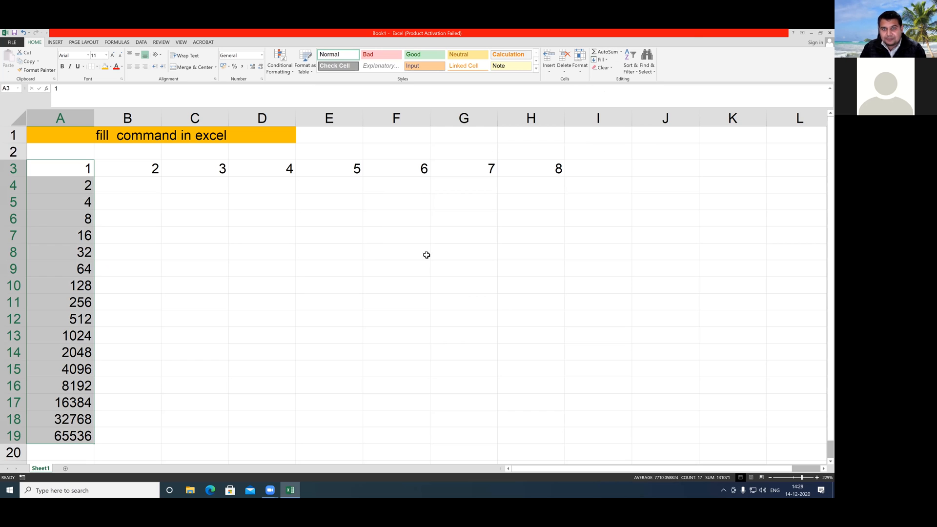
Step: Enter the date 1/4/20 in cell D6
{"action": "left_click", "coordinate": [238, 217]}
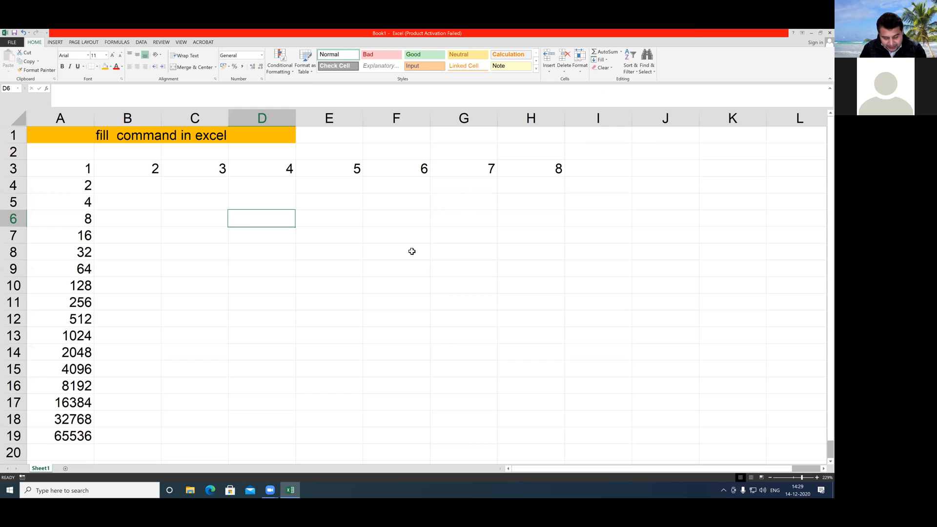
{"action": "type", "text": "1"}
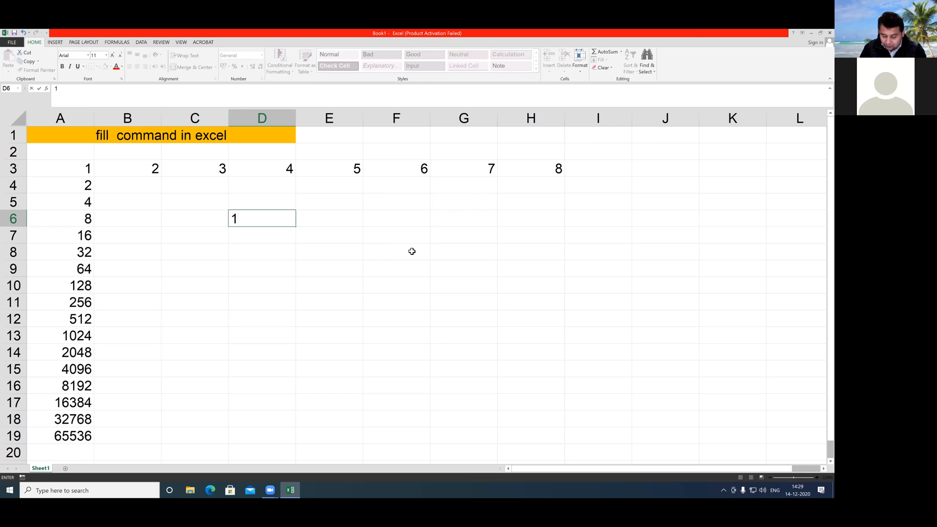
{"action": "type", "text": "/4/"}
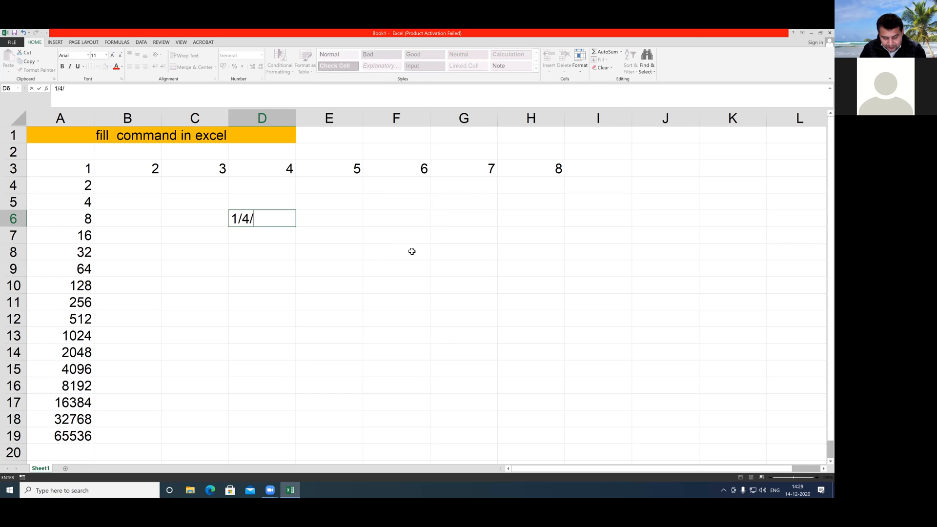
{"action": "type", "text": "20"}
{"action": "left_click", "coordinate": [262, 250]}
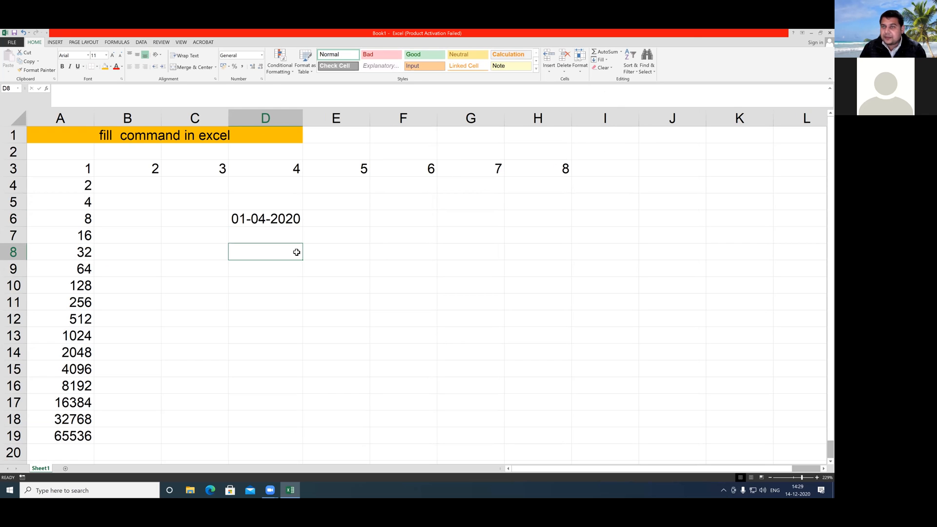
Step: Fill a date series down D6:D16 from the date in D6, using the Weekday date unit and step value 1
{"action": "left_click", "coordinate": [270, 220]}
{"action": "left_click_drag", "start_coordinate": [269, 220], "coordinate": [254, 382]}
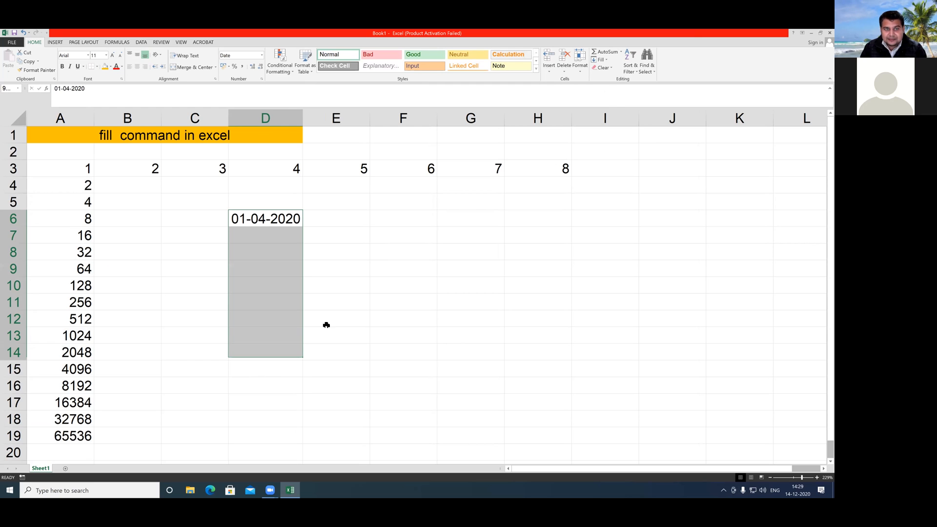
{"action": "left_click", "coordinate": [605, 60]}
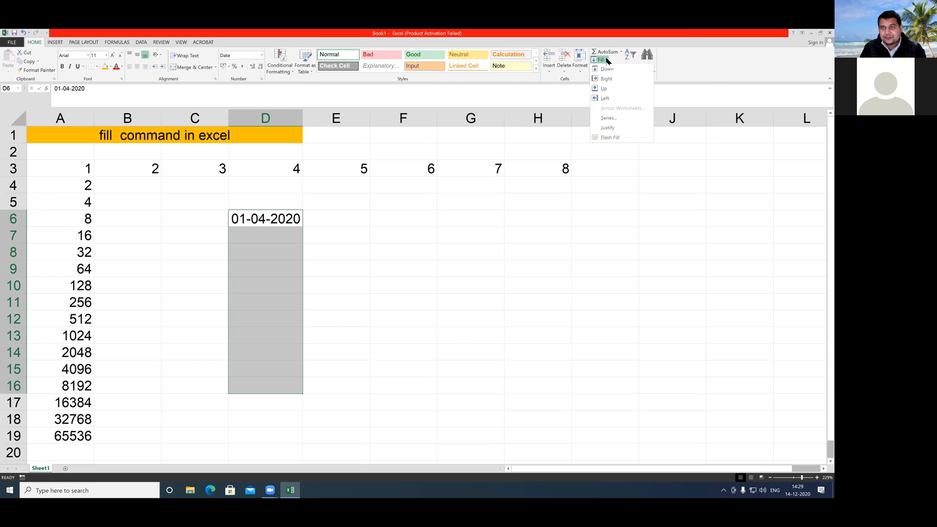
{"action": "left_click", "coordinate": [608, 119]}
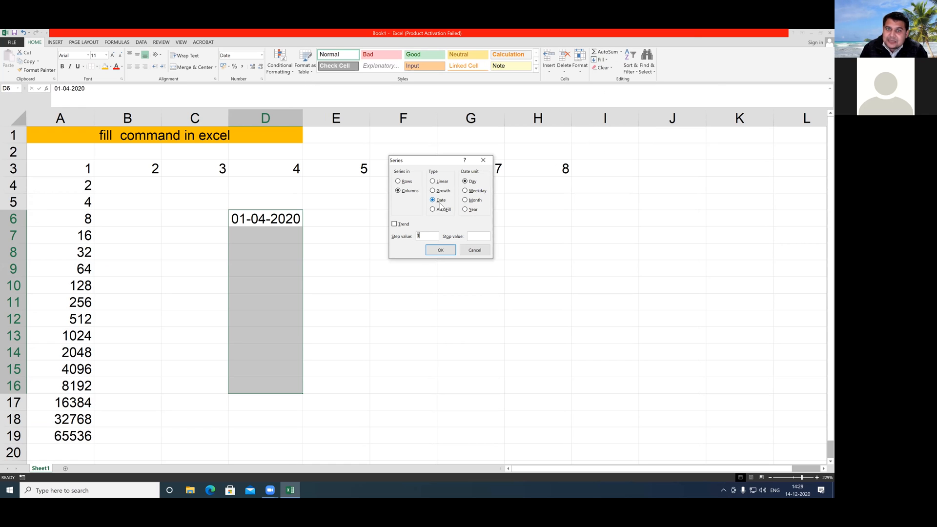
{"action": "left_click", "coordinate": [423, 98]}
{"action": "left_click_drag", "start_coordinate": [458, 165], "coordinate": [488, 215]}
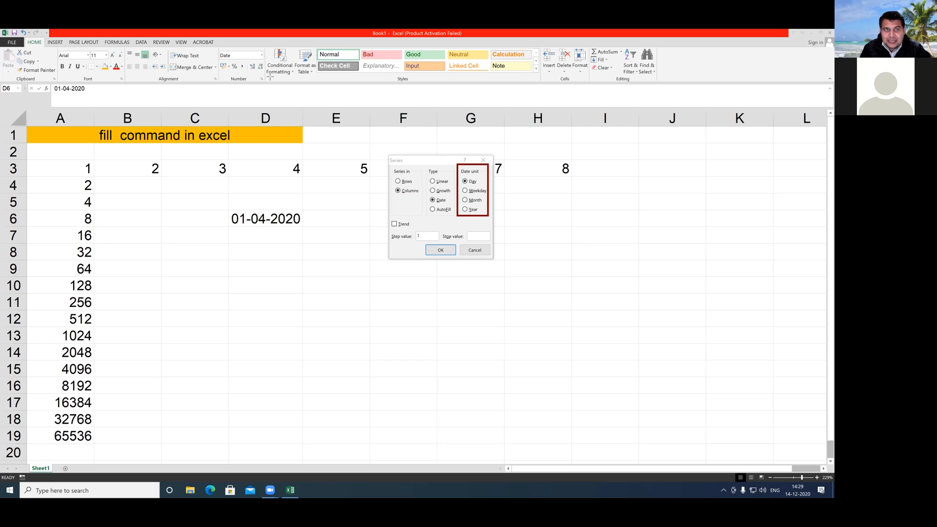
{"action": "left_click", "coordinate": [466, 190]}
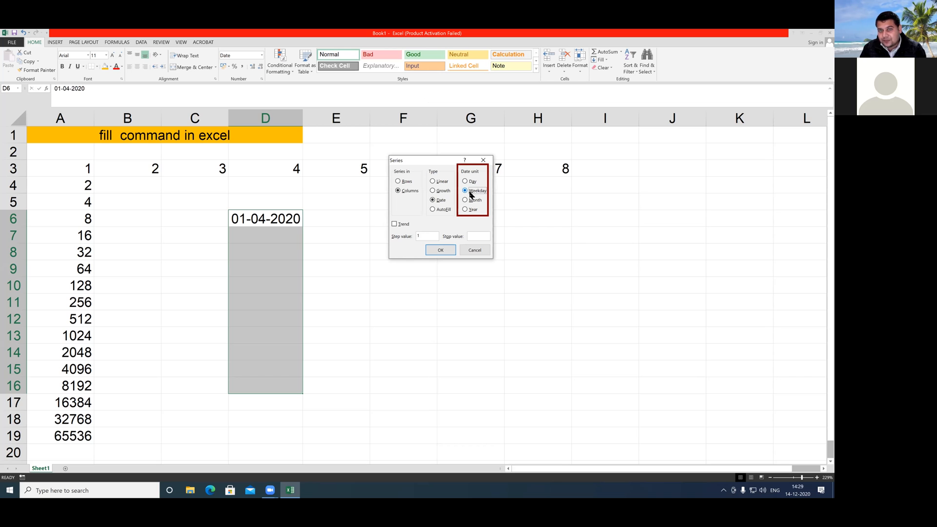
{"action": "left_click", "coordinate": [441, 250]}
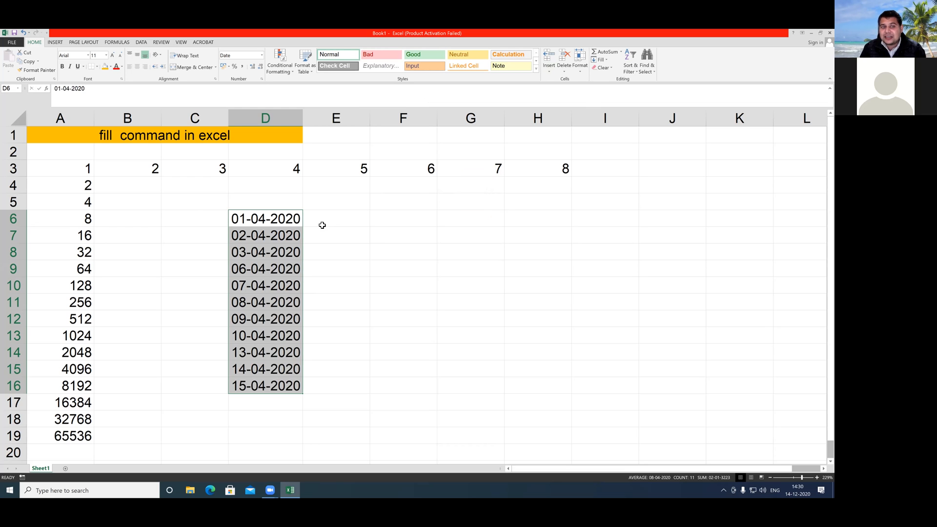
Step: Enter a person's three-word full name in cell G6
{"action": "left_click_drag", "start_coordinate": [400, 222], "coordinate": [432, 275]}
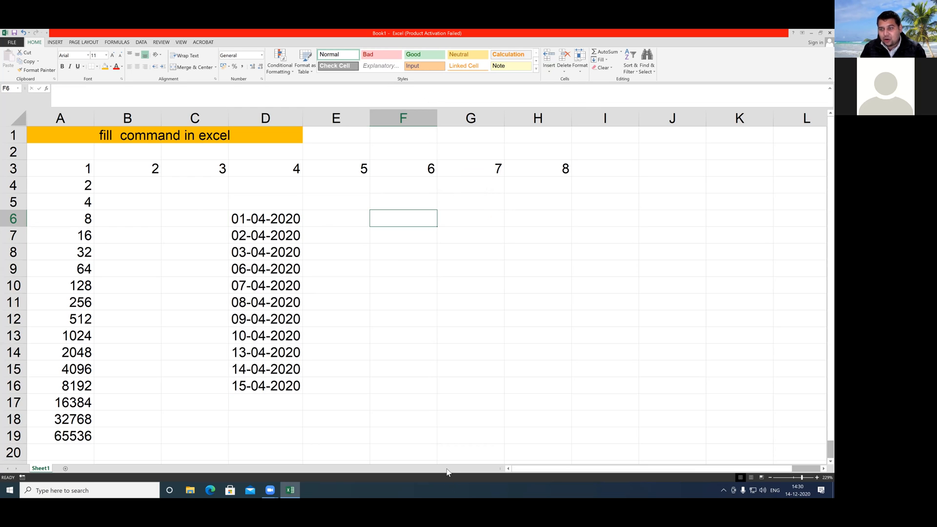
{"action": "key", "text": "Right"}
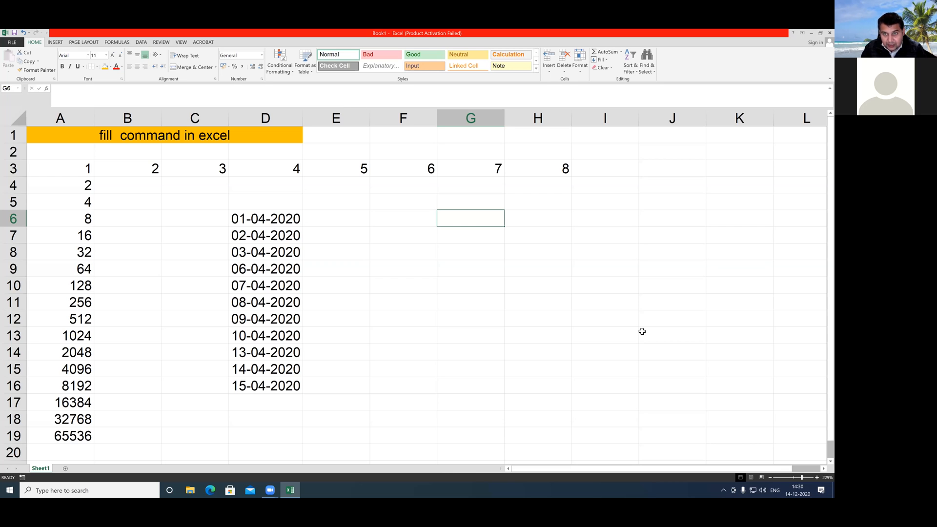
{"action": "type", "text": "ram kumar "}
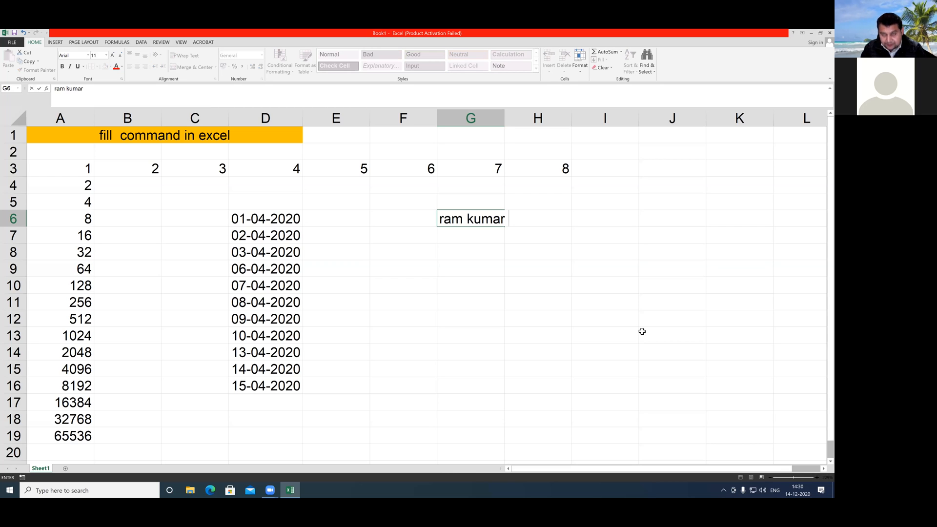
{"action": "type", "text": "verma"}
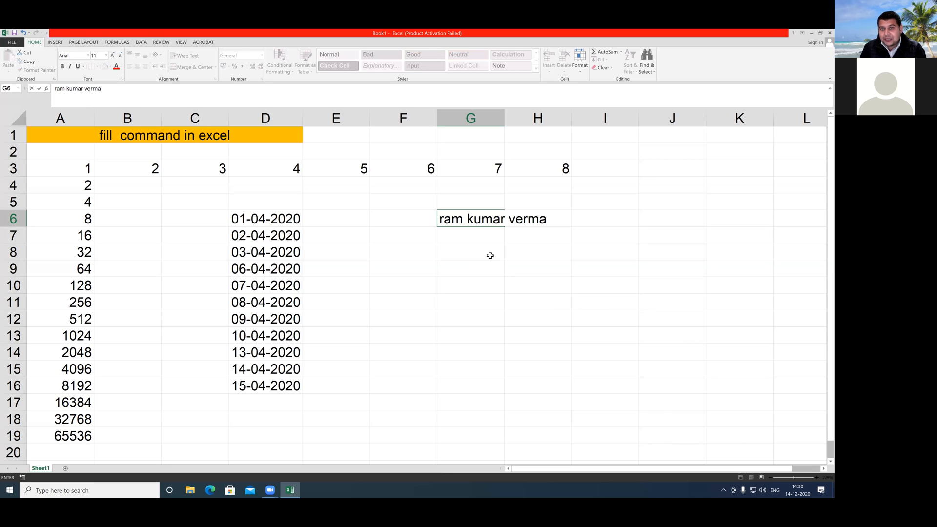
{"action": "left_click", "coordinate": [490, 264]}
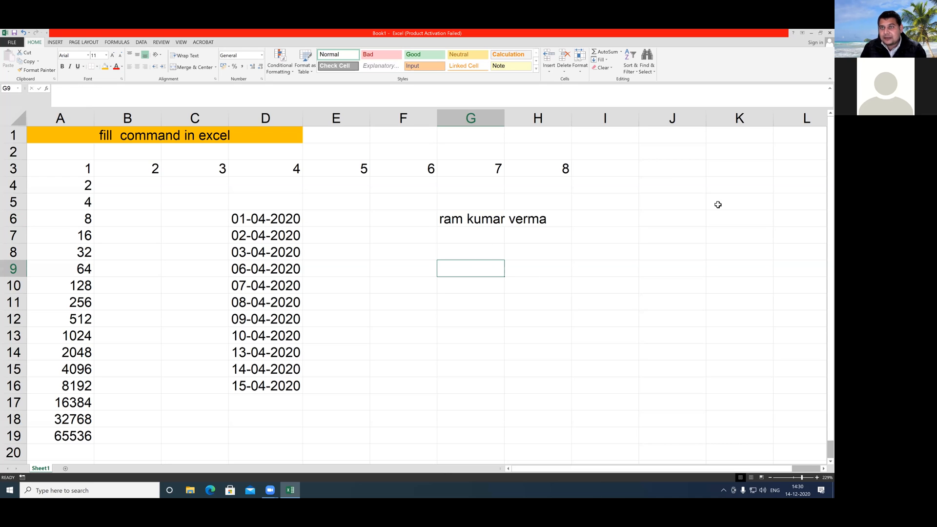
Step: Justify the full name in cell G6 so its words are split downward into G6:G8, accepting text below the selected range
{"action": "key", "text": "Up"}
{"action": "key", "text": "Up"}
{"action": "key", "text": "Up"}
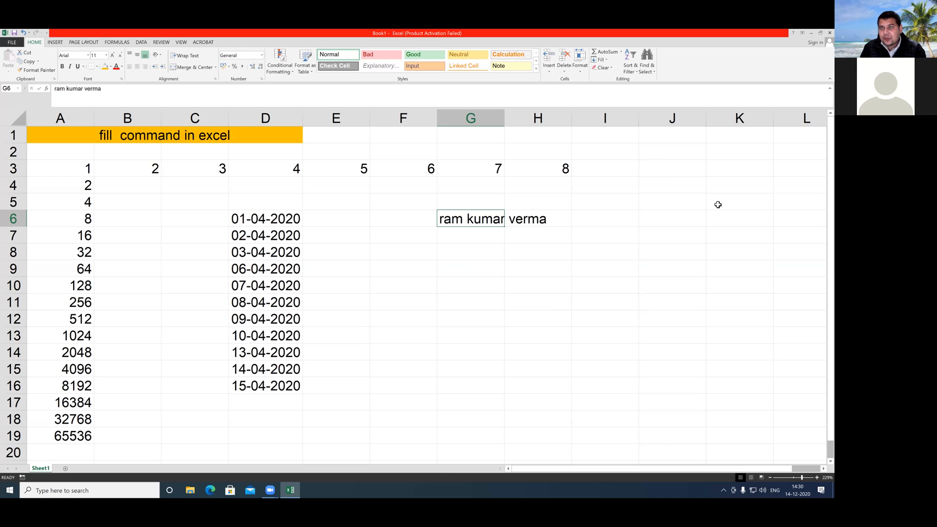
{"action": "left_click", "coordinate": [608, 60]}
{"action": "left_click", "coordinate": [609, 131]}
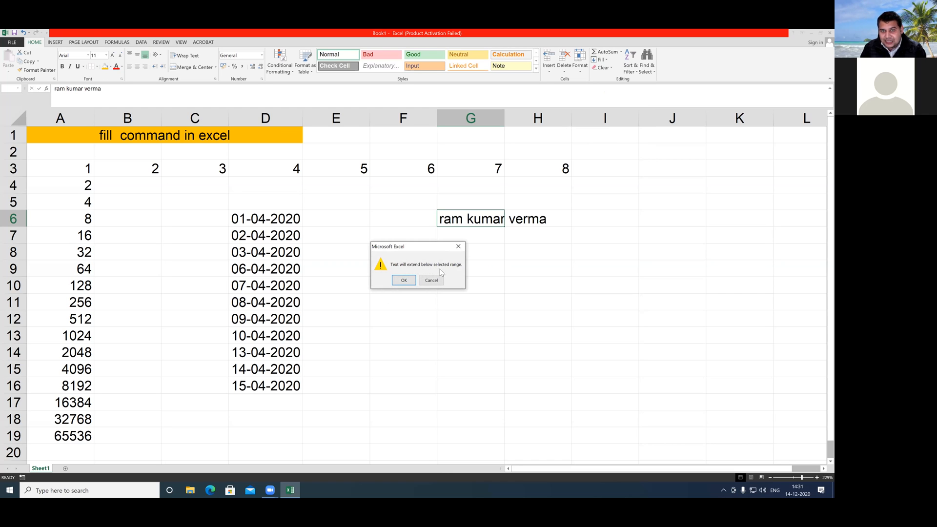
{"action": "left_click", "coordinate": [402, 280]}
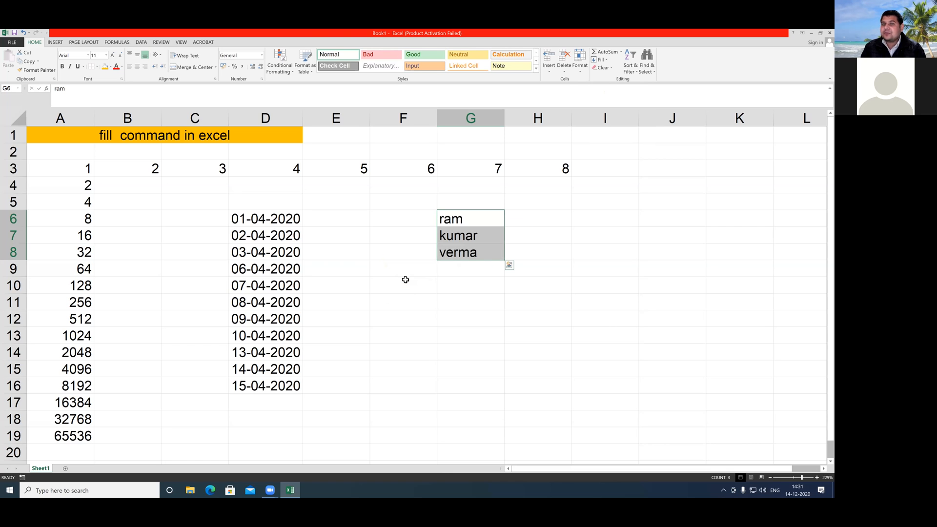
{"action": "left_click", "coordinate": [600, 60]}
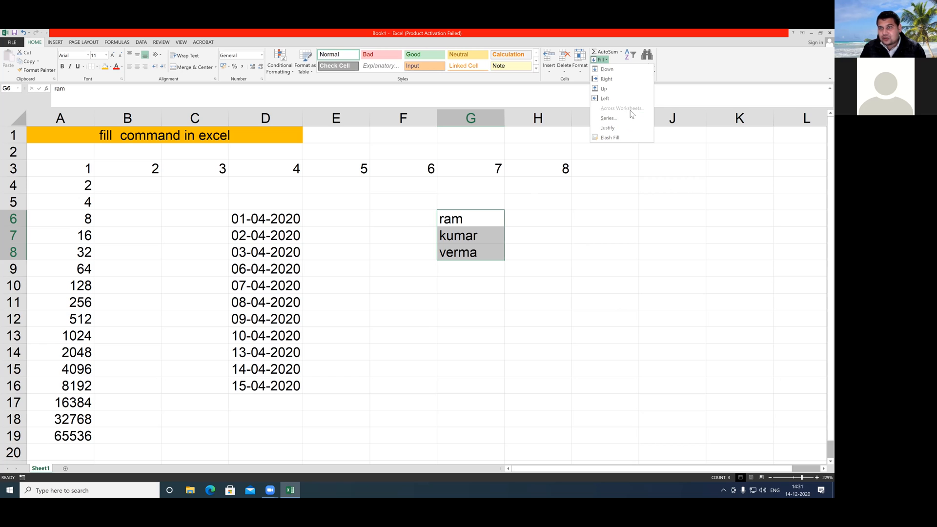
{"action": "left_click", "coordinate": [412, 299]}
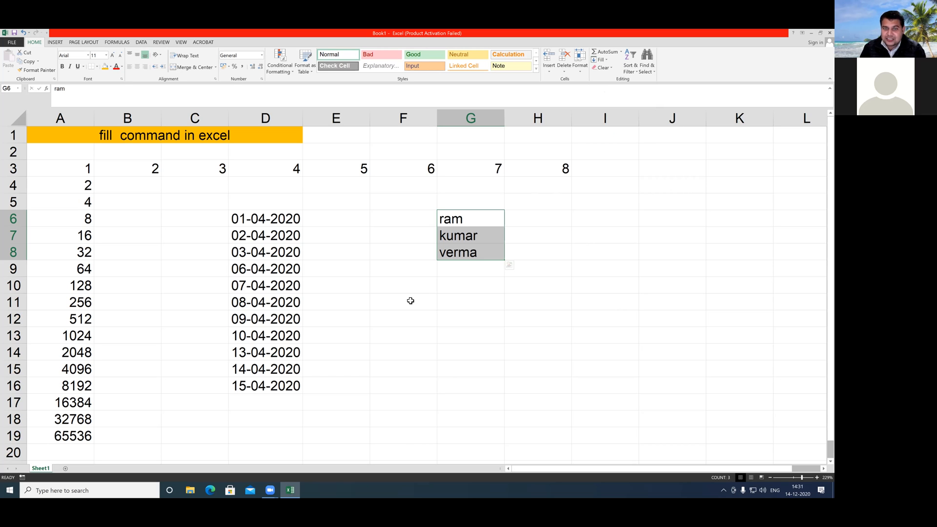
{"action": "left_click", "coordinate": [405, 298]}
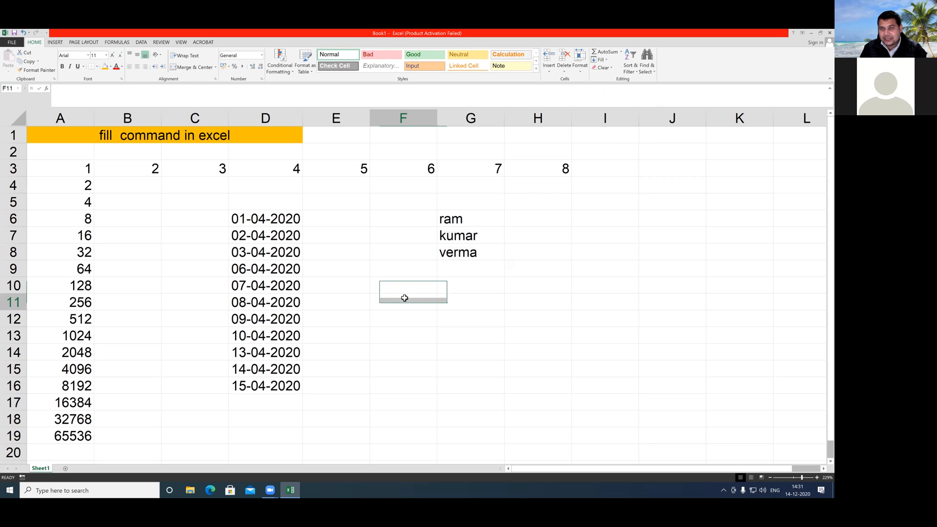
Step: Add three new worksheets after Sheet1 and enlarge the zoom of Sheet2 to 220%
{"action": "left_click", "coordinate": [65, 468]}
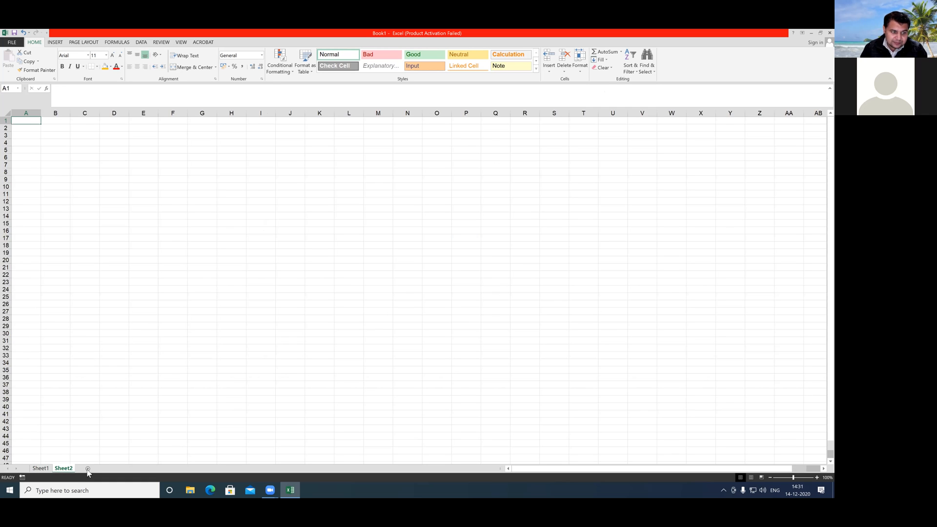
{"action": "left_click", "coordinate": [88, 469]}
{"action": "left_click", "coordinate": [111, 469]}
{"action": "left_click", "coordinate": [40, 468]}
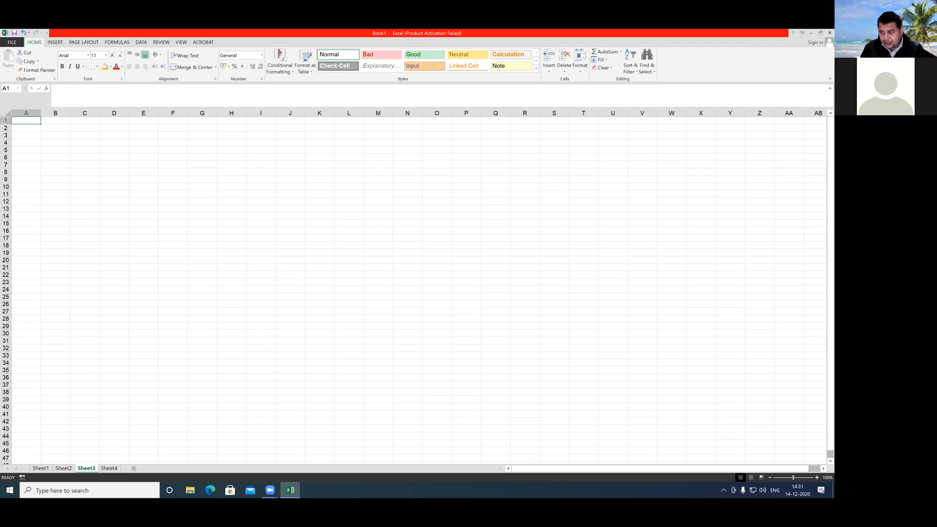
{"action": "left_click", "coordinate": [801, 478]}
{"action": "left_click", "coordinate": [59, 468]}
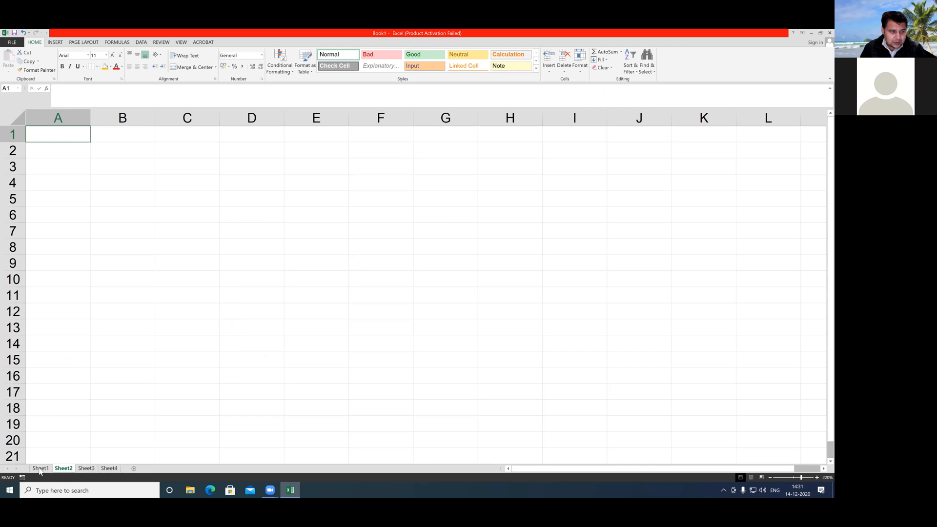
Step: Group the worksheets from Sheet1 through Sheet4, keeping Sheet1 as the active sheet
{"action": "left_click", "coordinate": [40, 469]}
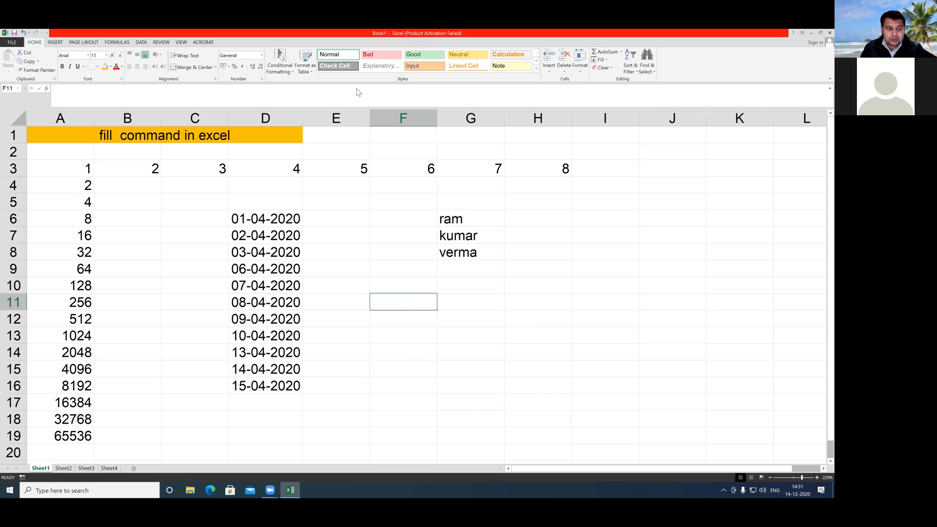
{"action": "left_click_drag", "start_coordinate": [51, 308], "coordinate": [41, 458]}
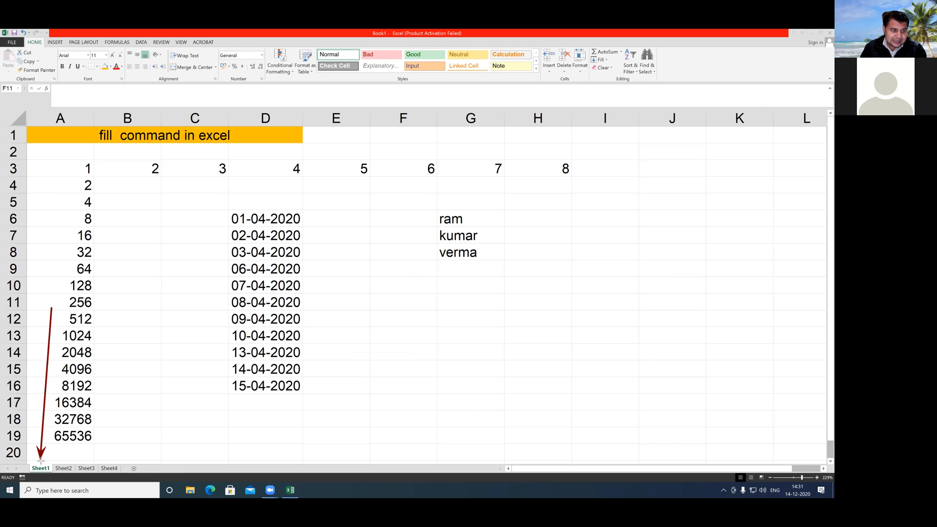
{"action": "left_click_drag", "start_coordinate": [135, 317], "coordinate": [111, 459]}
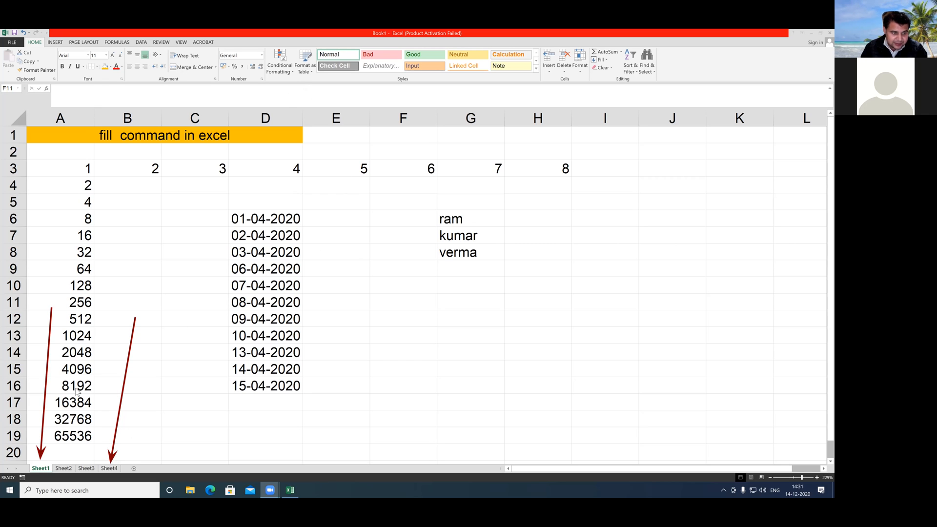
{"action": "left_click", "coordinate": [108, 469], "text": "shift"}
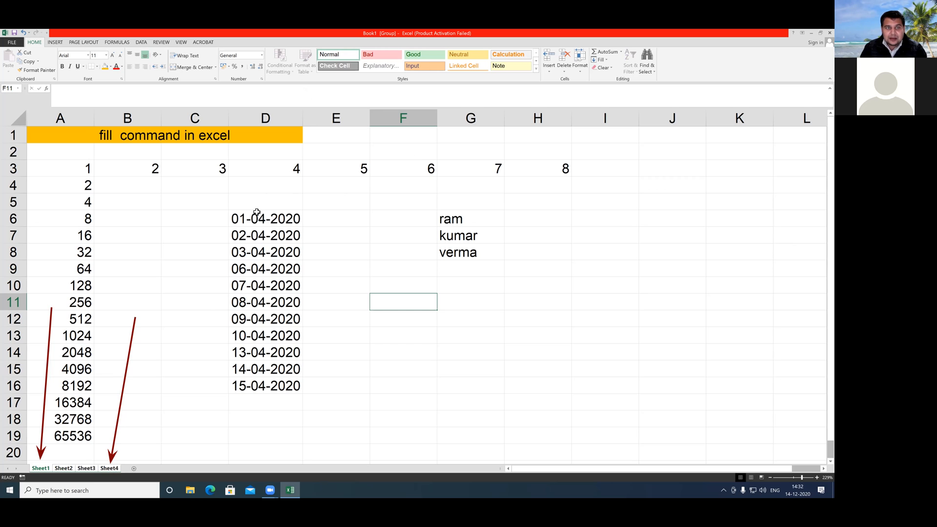
Step: Fill the dates in D6:D14 of Sheet1 across the grouped worksheets, using the All option
{"action": "left_click_drag", "start_coordinate": [235, 218], "coordinate": [276, 355]}
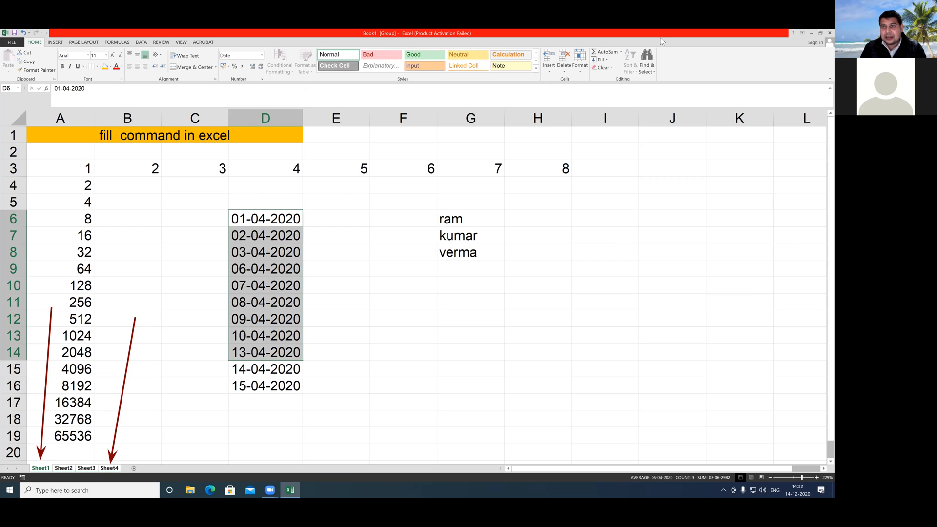
{"action": "left_click", "coordinate": [607, 59]}
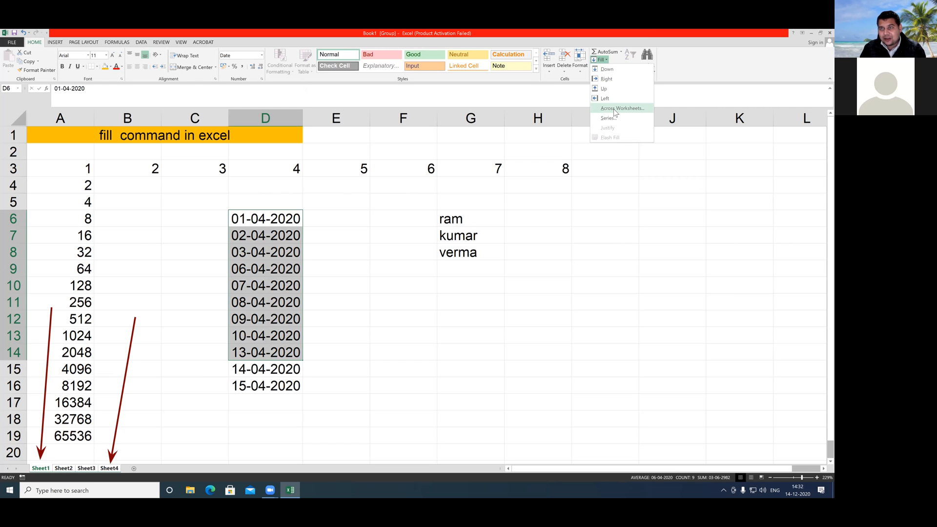
{"action": "left_click", "coordinate": [614, 108]}
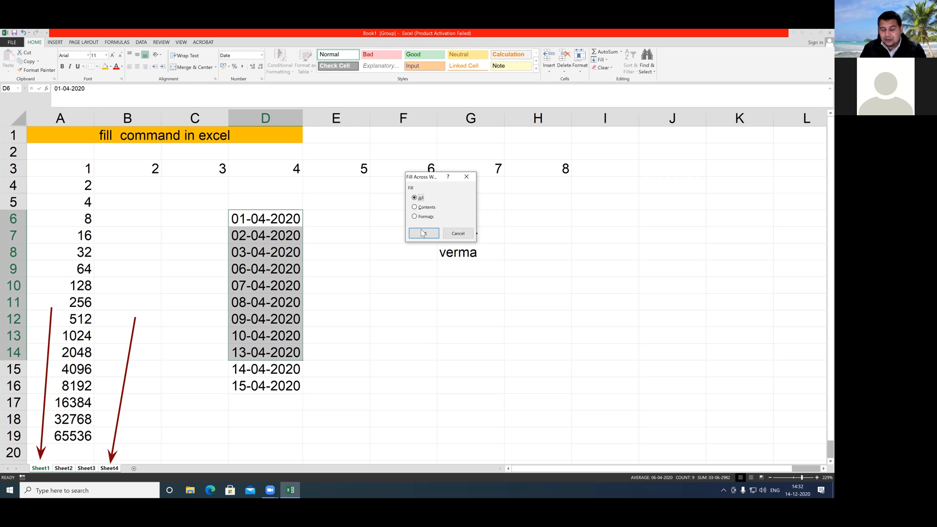
{"action": "left_click", "coordinate": [423, 231]}
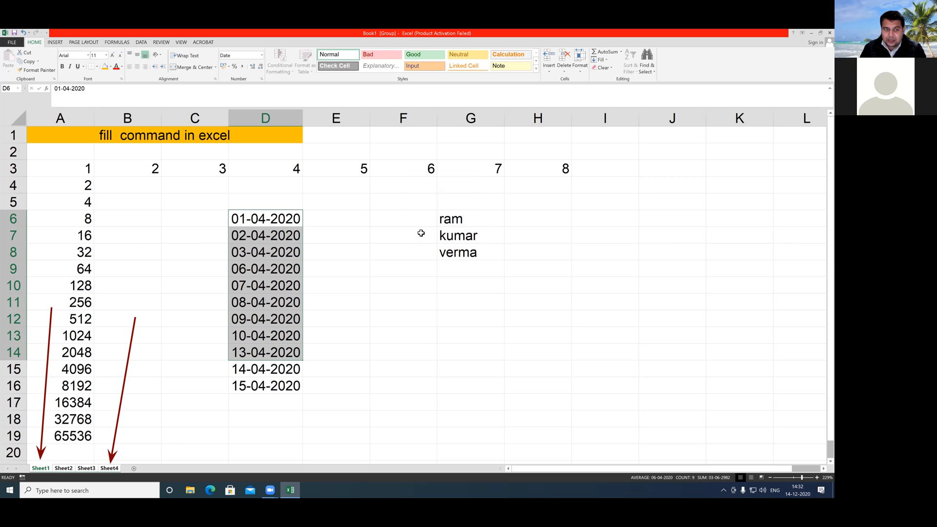
{"action": "left_click", "coordinate": [352, 264]}
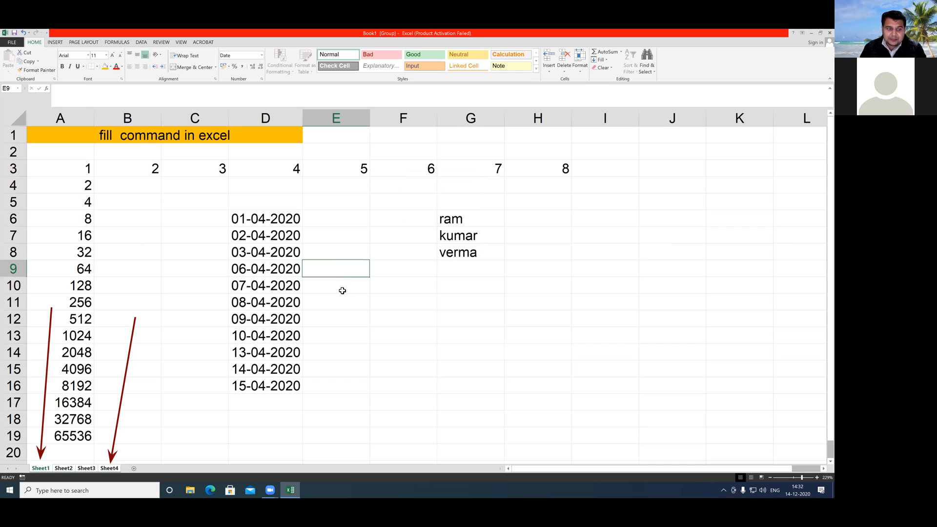
Step: Widen column D on Sheet4, Sheet3 and Sheet2 enough to display the full dates
{"action": "left_click", "coordinate": [107, 469]}
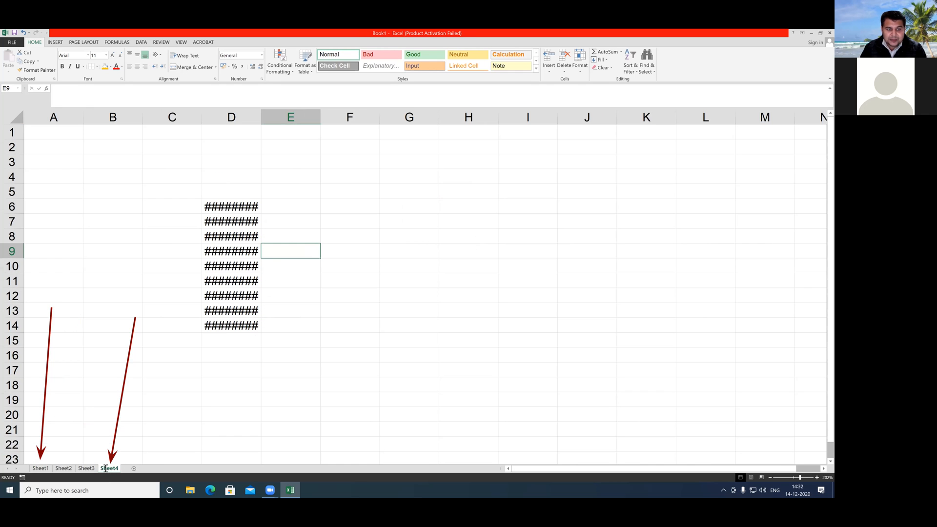
{"action": "double_click", "coordinate": [106, 469]}
{"action": "left_click_drag", "start_coordinate": [262, 121], "coordinate": [285, 121]}
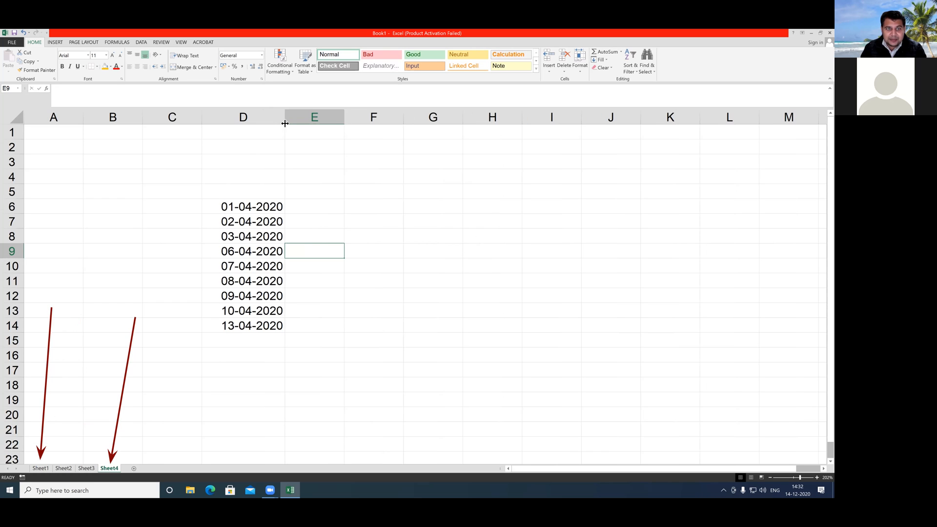
{"action": "left_click", "coordinate": [84, 469]}
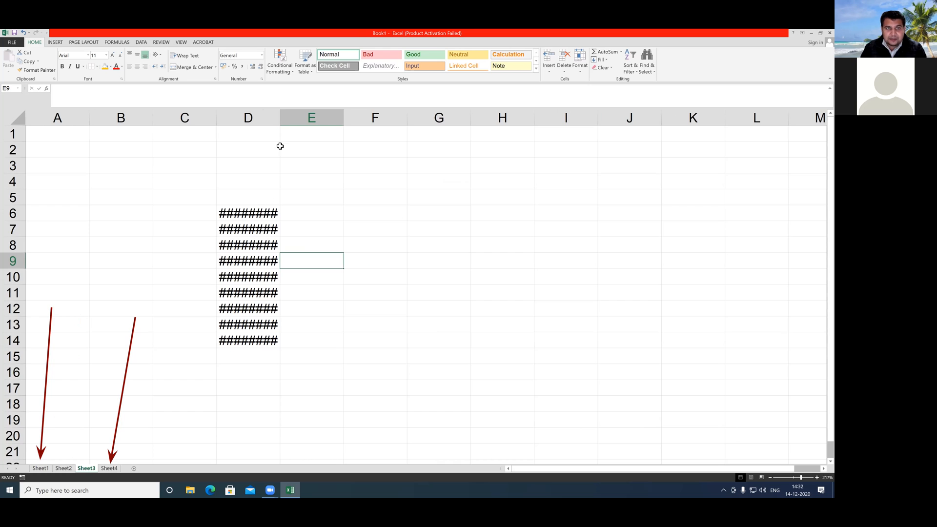
{"action": "left_click_drag", "start_coordinate": [281, 124], "coordinate": [304, 124]}
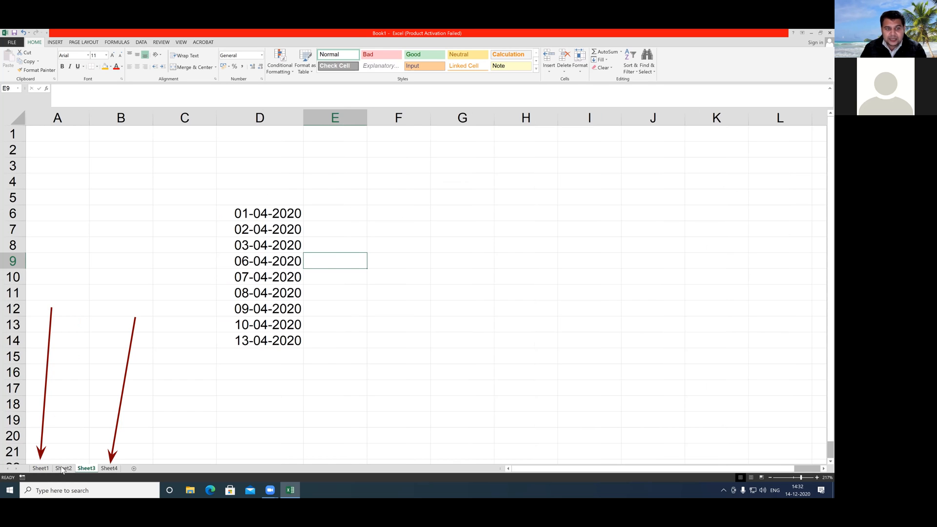
{"action": "left_click", "coordinate": [64, 469]}
{"action": "left_click_drag", "start_coordinate": [284, 120], "coordinate": [315, 124]}
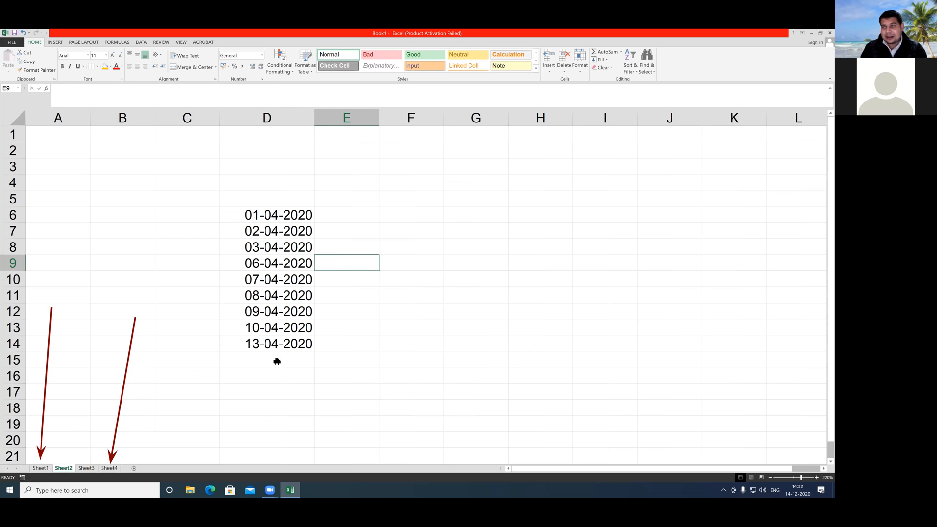
Step: Clear the contents of the date cells D6:D14 on Sheet2
{"action": "left_click", "coordinate": [41, 468]}
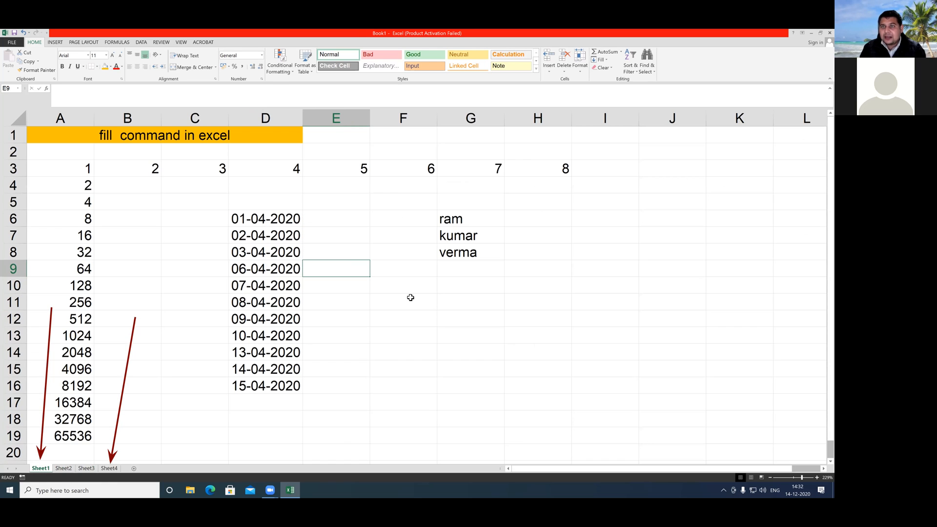
{"action": "left_click", "coordinate": [605, 59]}
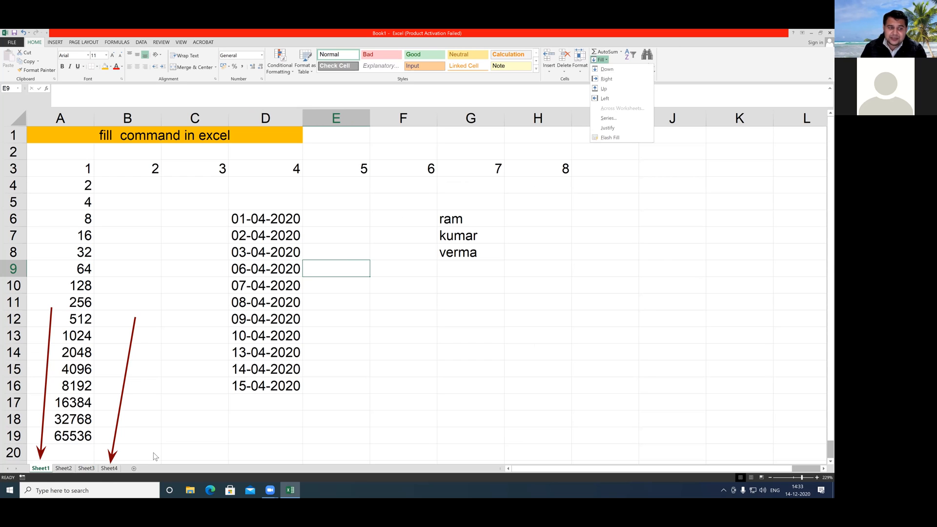
{"action": "left_click", "coordinate": [59, 470]}
{"action": "left_click", "coordinate": [62, 468]}
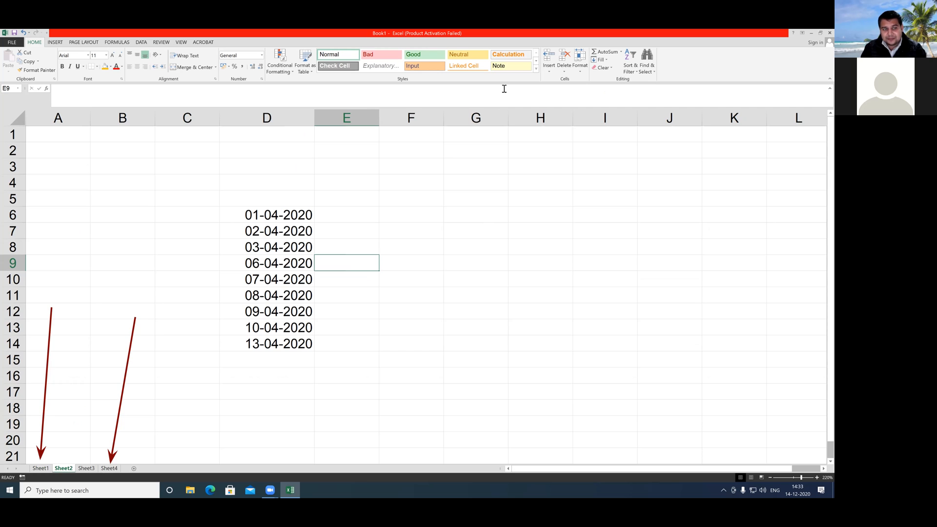
{"action": "left_click_drag", "start_coordinate": [239, 216], "coordinate": [309, 344]}
{"action": "right_click", "coordinate": [264, 264]}
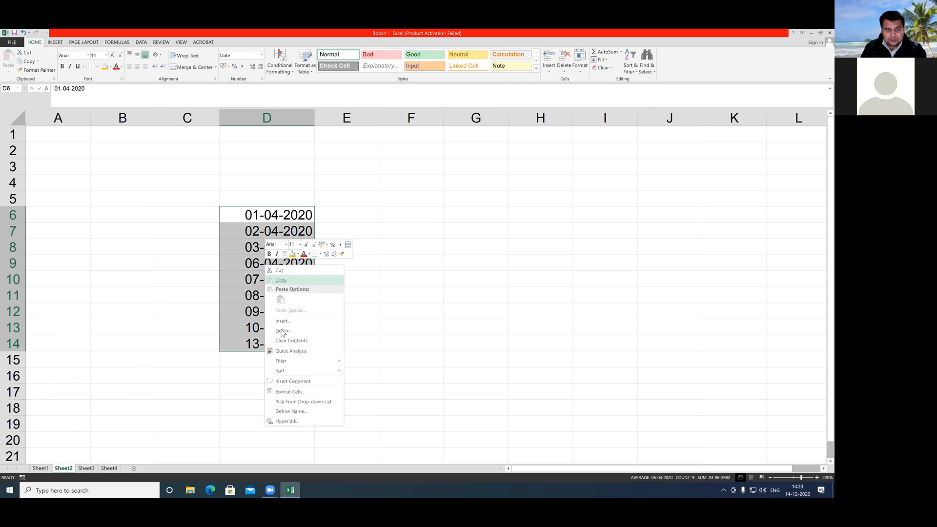
{"action": "left_click", "coordinate": [281, 341]}
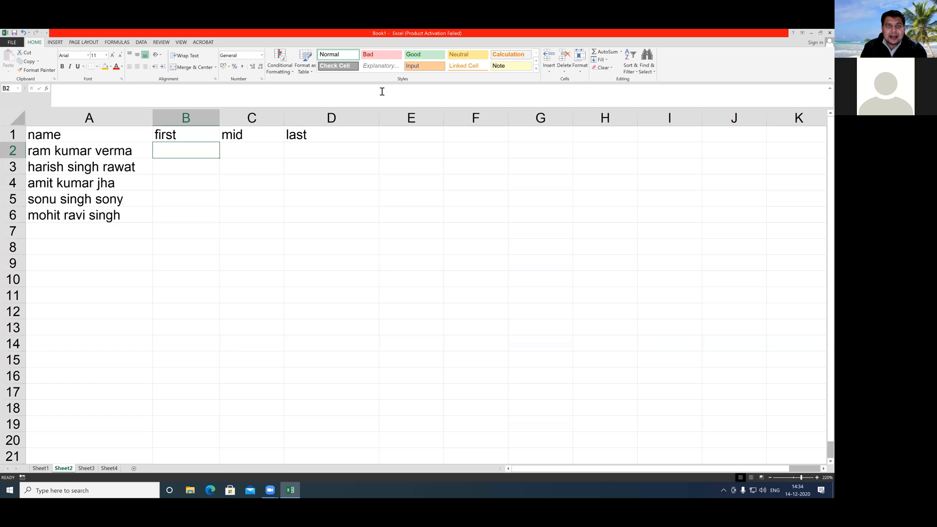
Step: Enter the first name from A2 in cell B2 and Flash Fill the remaining first names into B3:B6
{"action": "mouse_move", "coordinate": [29, 142]}
{"action": "left_mouse_down"}
{"action": "mouse_move", "coordinate": [130, 161]}
{"action": "mouse_move", "coordinate": [144, 226]}
{"action": "left_mouse_up"}
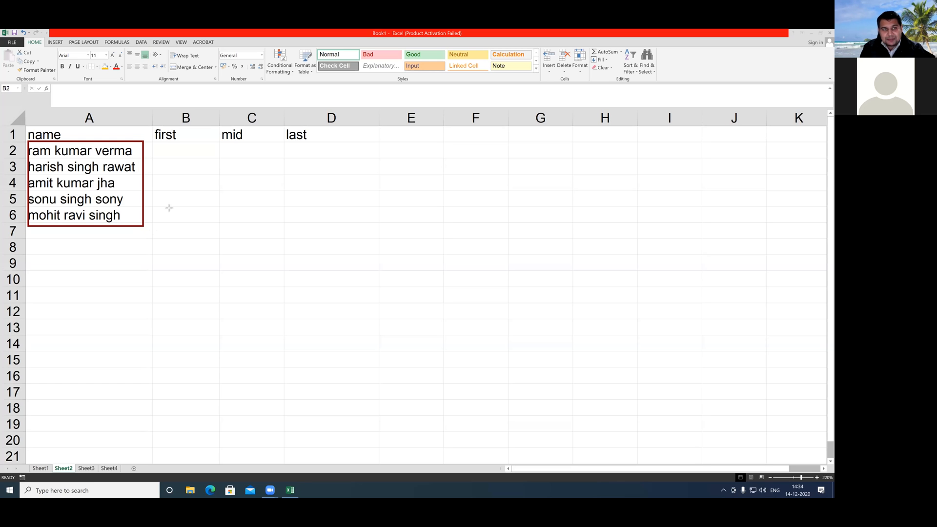
{"action": "mouse_move", "coordinate": [152, 126]}
{"action": "left_mouse_down"}
{"action": "mouse_move", "coordinate": [196, 143]}
{"action": "mouse_move", "coordinate": [323, 141]}
{"action": "left_mouse_up"}
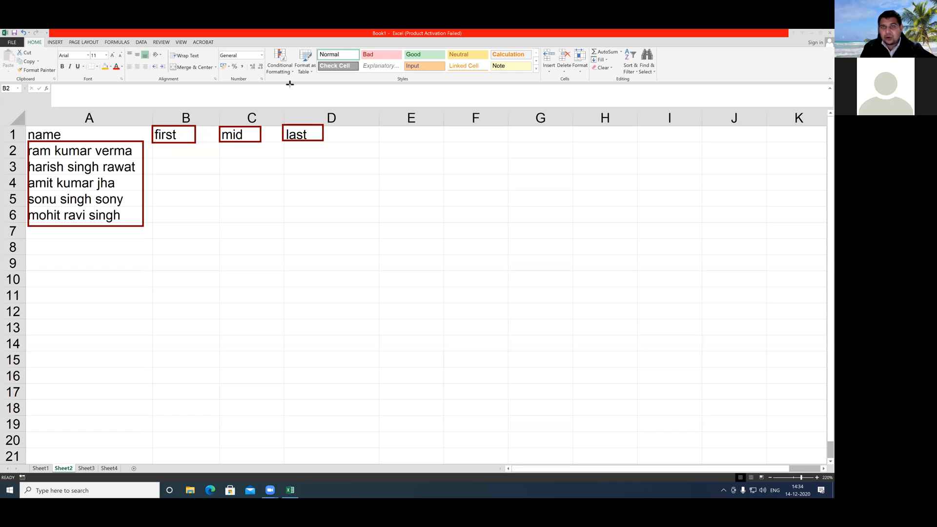
{"action": "left_click", "coordinate": [177, 152]}
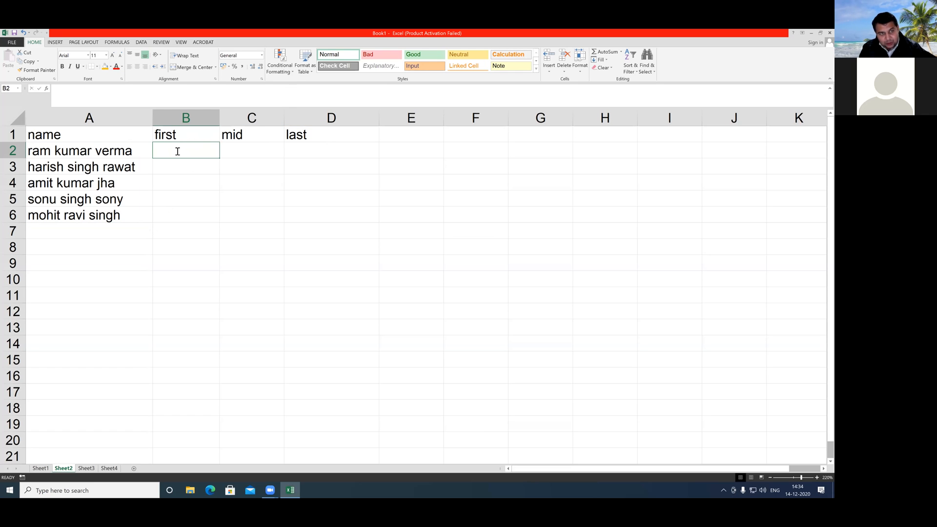
{"action": "type", "text": "ram"}
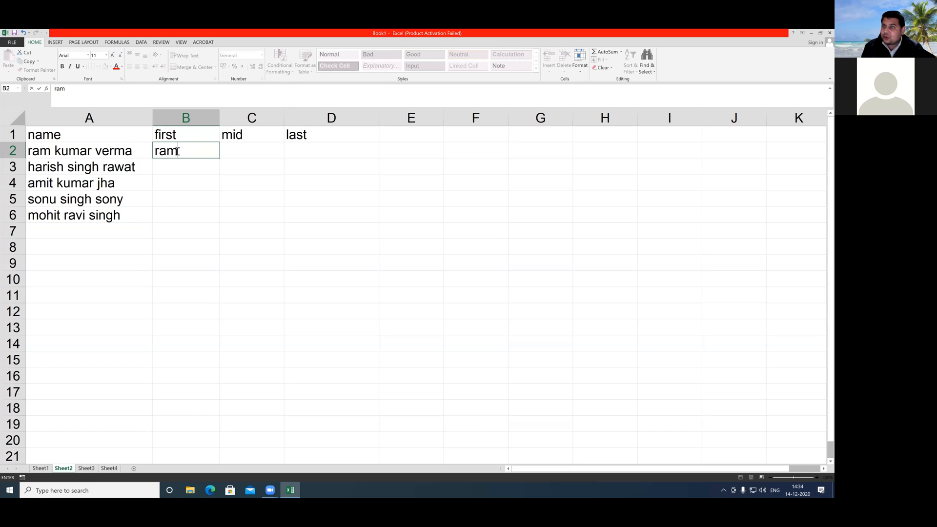
{"action": "left_click", "coordinate": [192, 182]}
{"action": "left_click", "coordinate": [176, 151]}
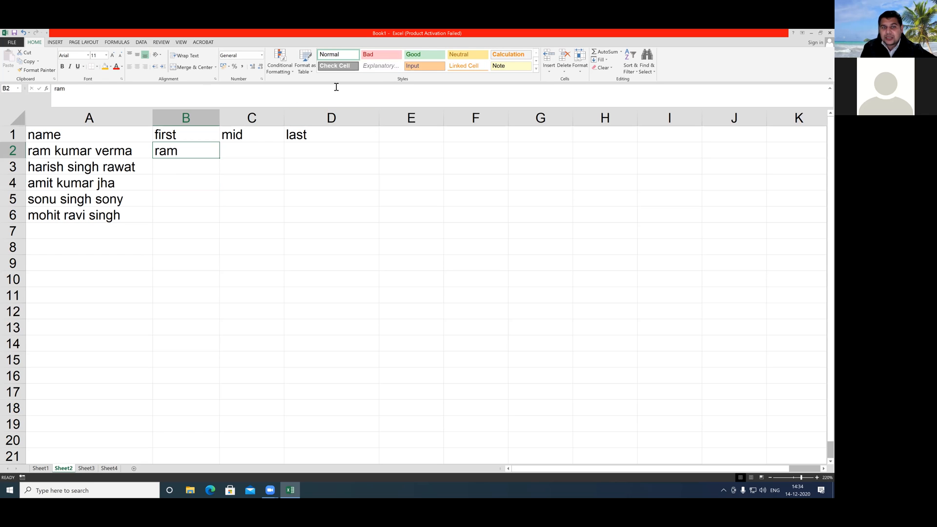
{"action": "left_click", "coordinate": [608, 61]}
{"action": "left_click", "coordinate": [608, 61]}
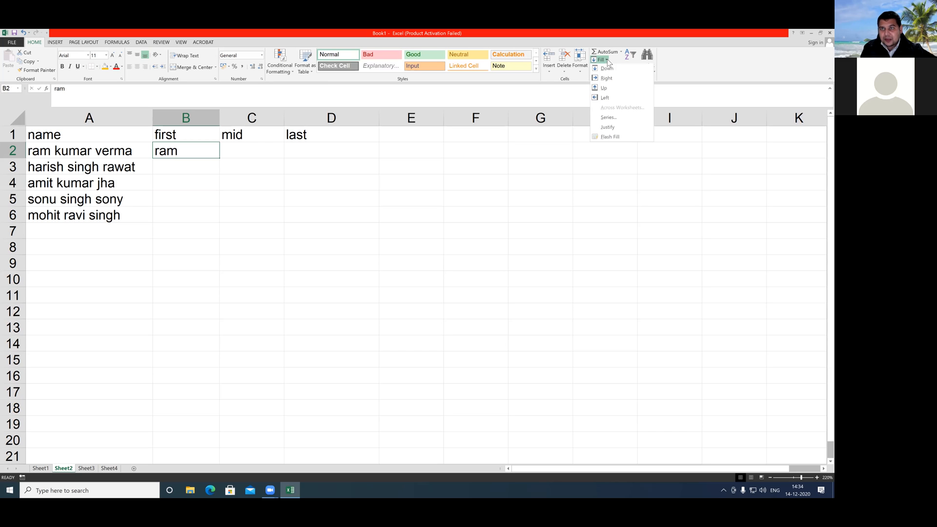
{"action": "left_click", "coordinate": [609, 139]}
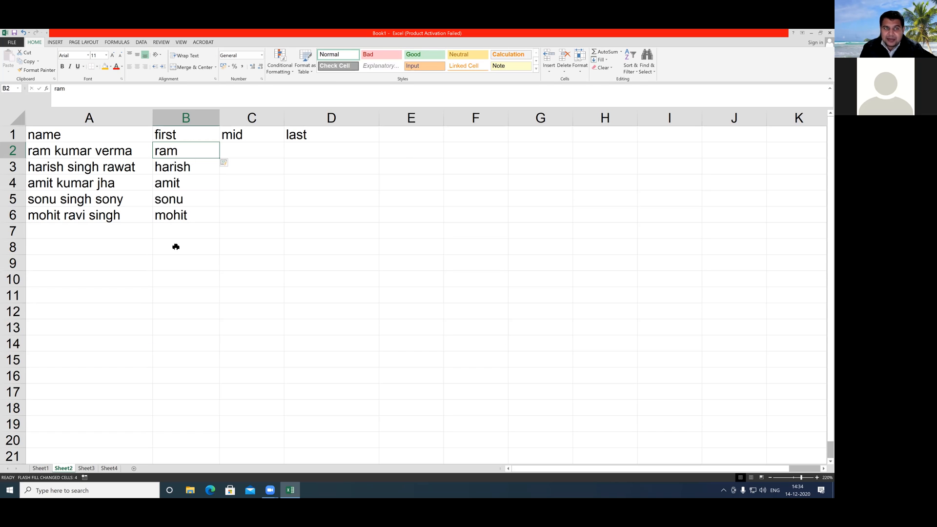
Step: Enter the middle name from A2 in cell C2 and Flash Fill the remaining middle names into C3:C6
{"action": "left_click", "coordinate": [257, 150]}
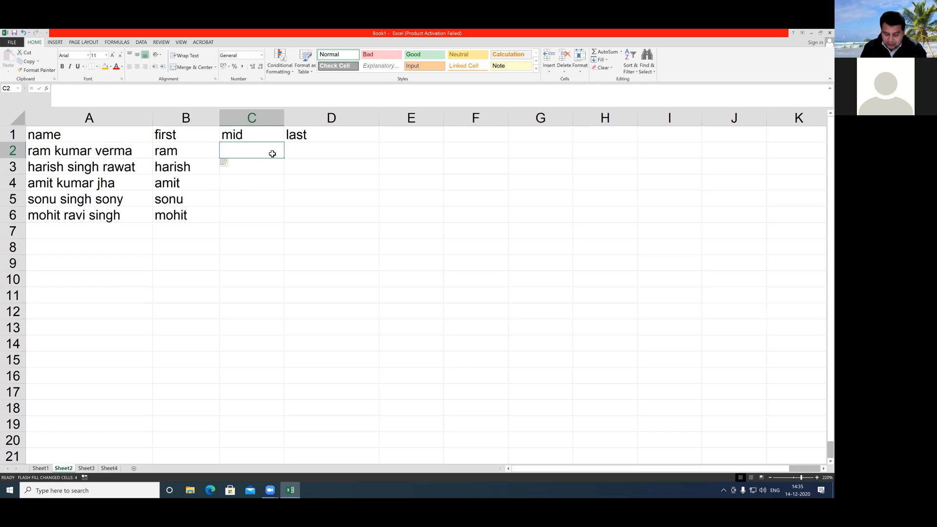
{"action": "type", "text": "kumar"}
{"action": "left_click", "coordinate": [257, 182]}
{"action": "left_click", "coordinate": [249, 154]}
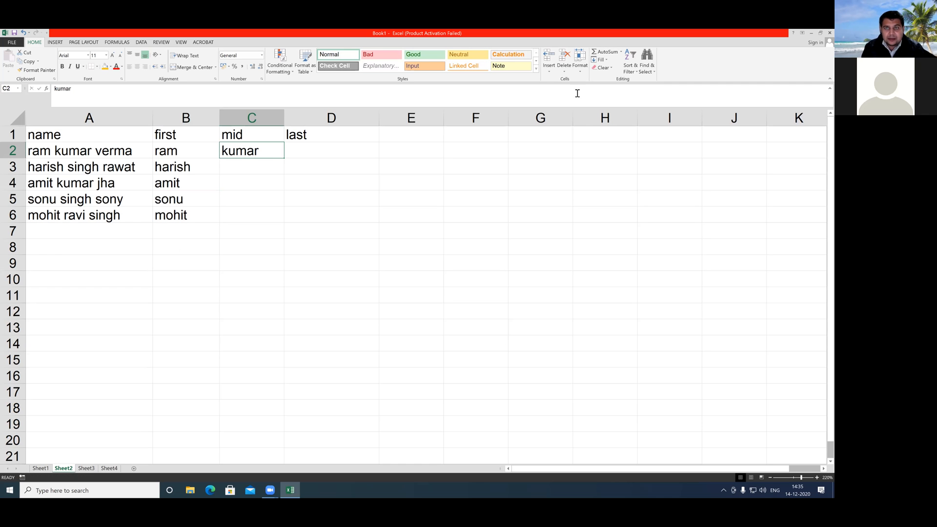
{"action": "left_click", "coordinate": [602, 60]}
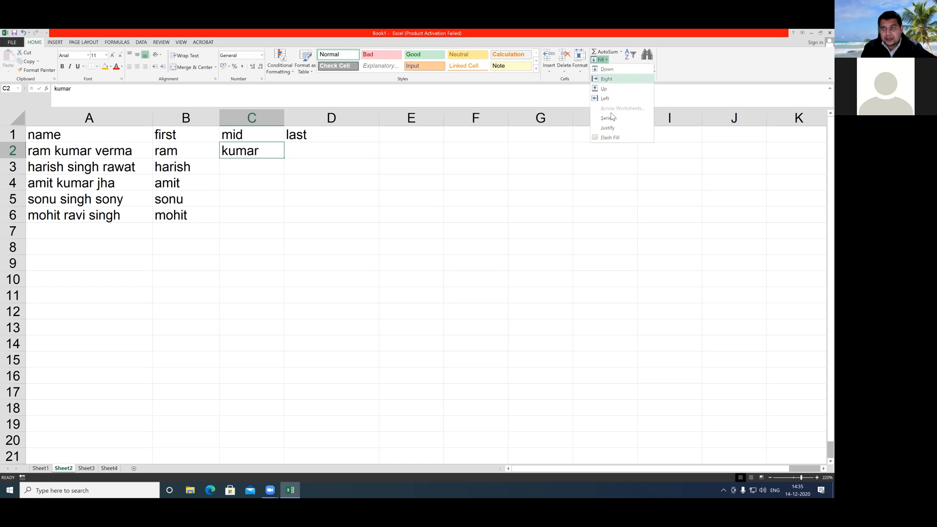
{"action": "left_click", "coordinate": [608, 138]}
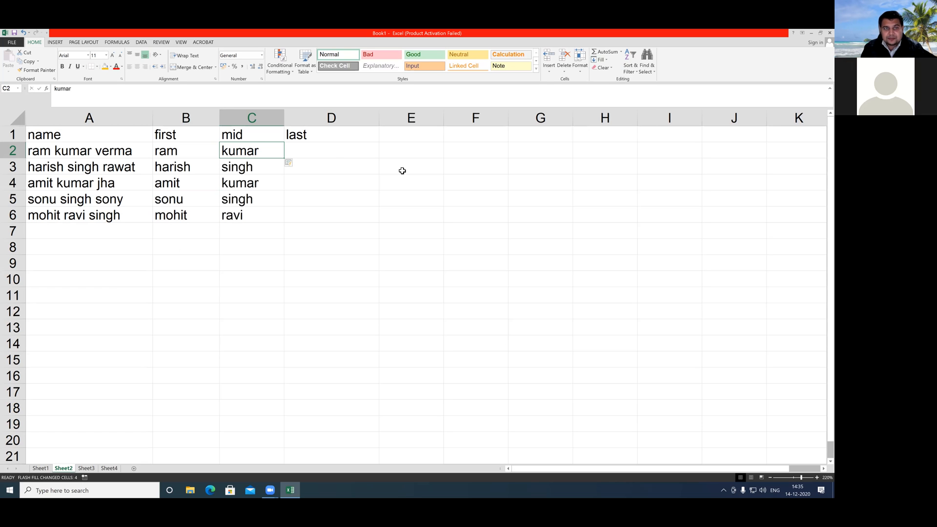
Step: Enter the last name from A2 in cell D2 and Flash Fill the remaining last names into D3:D6
{"action": "left_click", "coordinate": [335, 150]}
{"action": "type", "text": "v"}
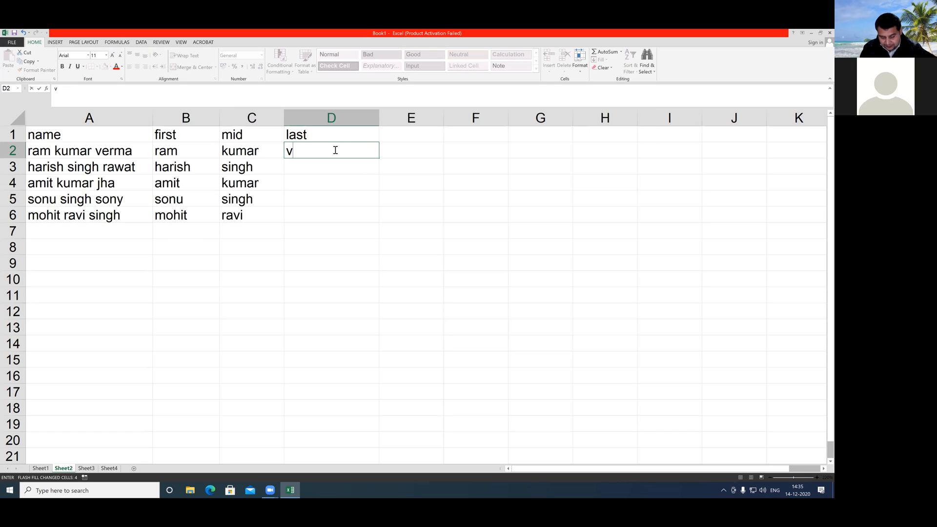
{"action": "type", "text": "erma"}
{"action": "key", "text": "Return"}
{"action": "left_click_drag", "start_coordinate": [314, 152], "coordinate": [314, 216]}
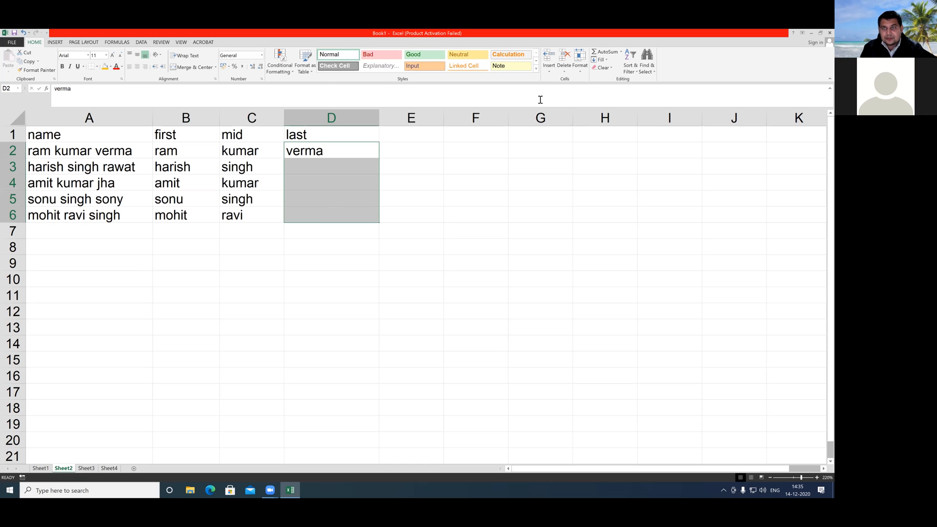
{"action": "left_click", "coordinate": [603, 59]}
{"action": "left_click", "coordinate": [608, 138]}
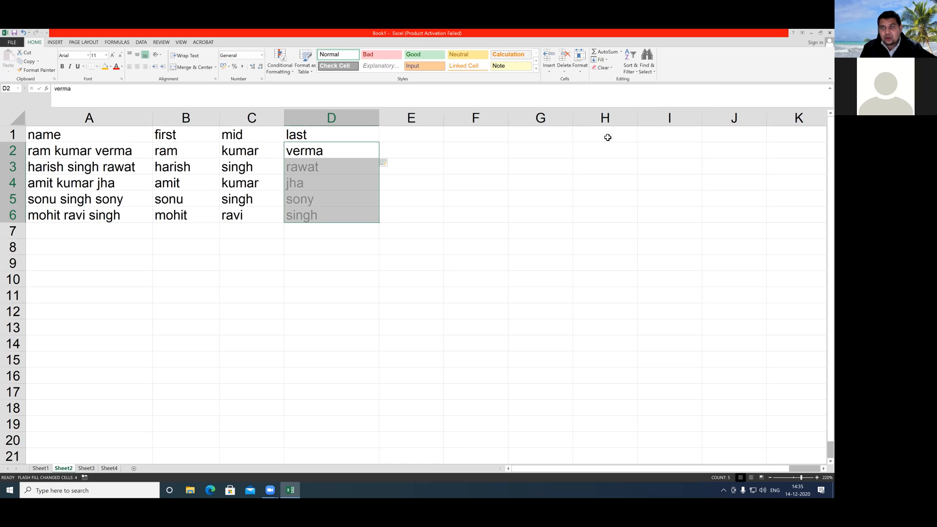